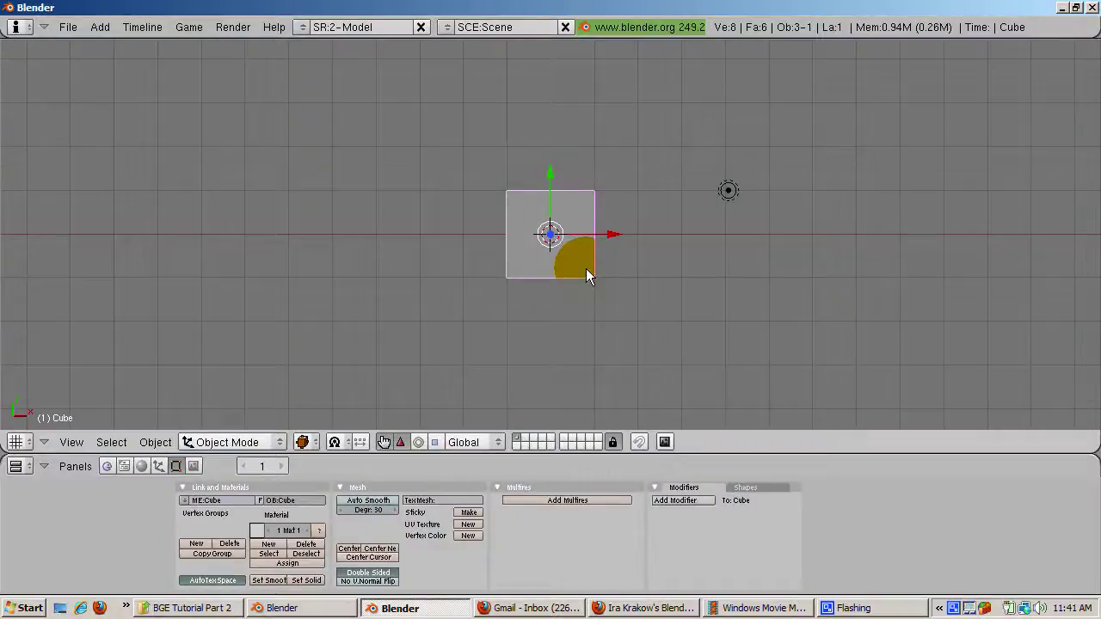
Switch to the 1-Animation screen layout, view from the front, and erase the default cube.
{"action": "left_click", "coordinate": [301, 26]}
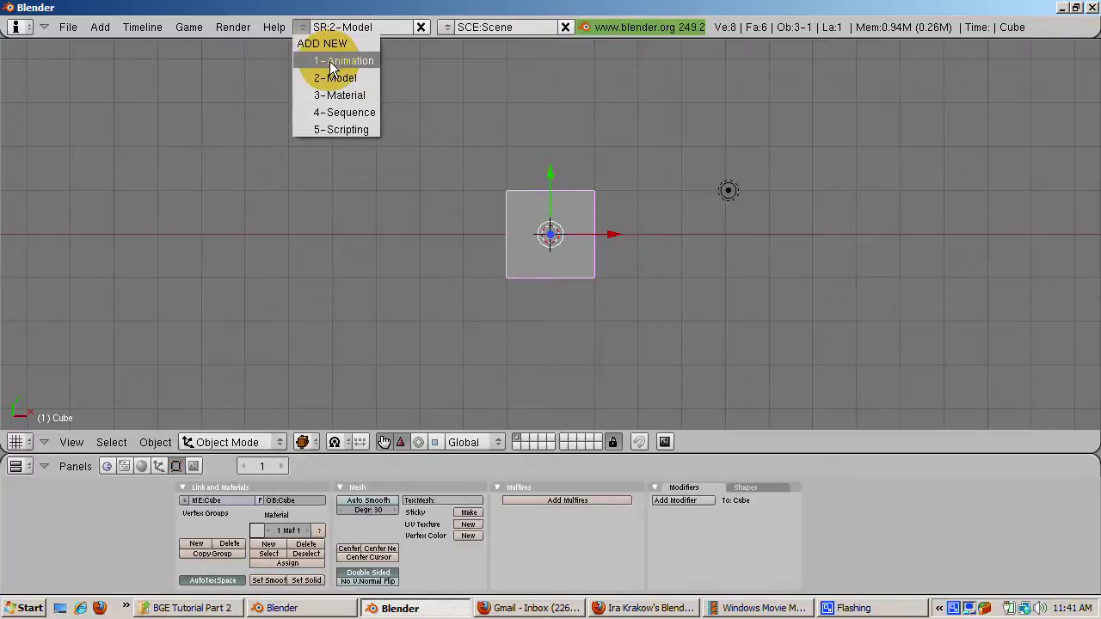
{"action": "left_click", "coordinate": [332, 62]}
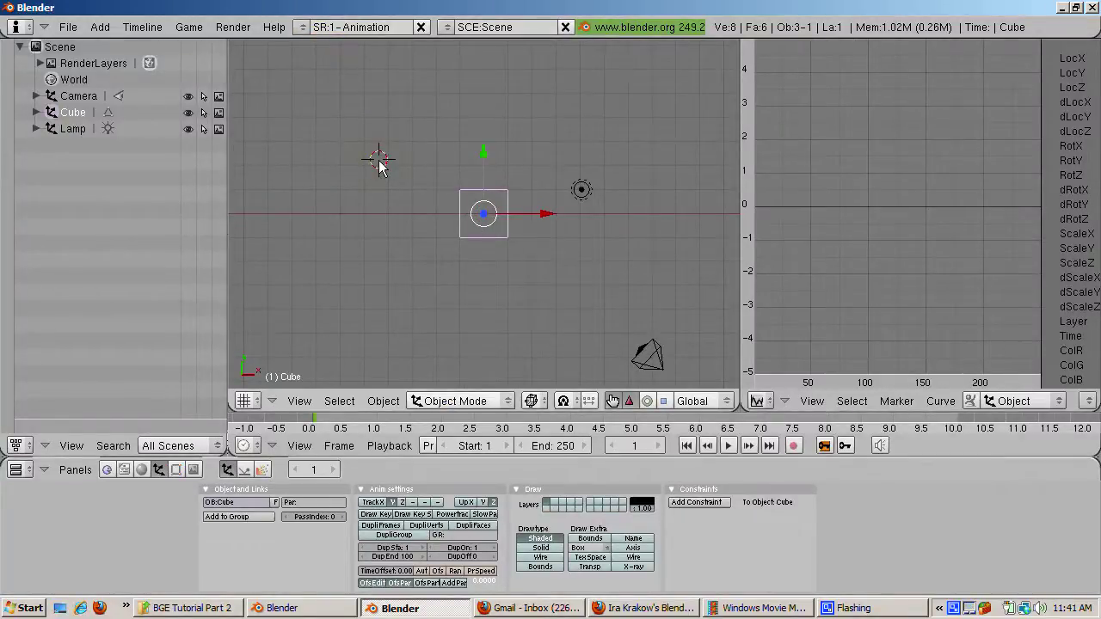
{"action": "key", "text": "KP_1"}
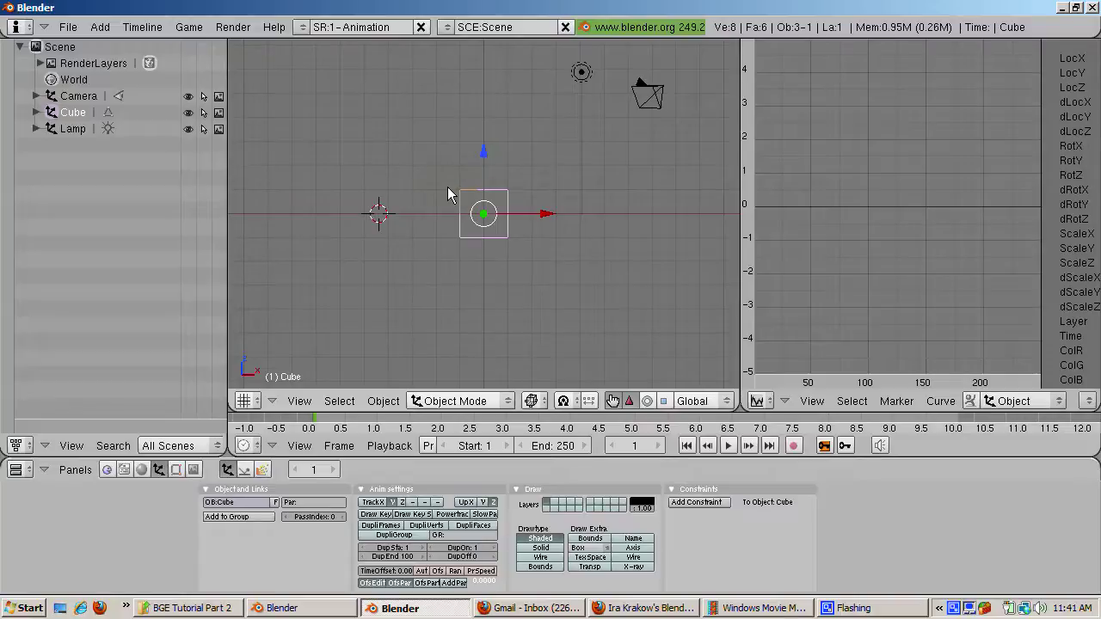
{"action": "key", "text": "x"}
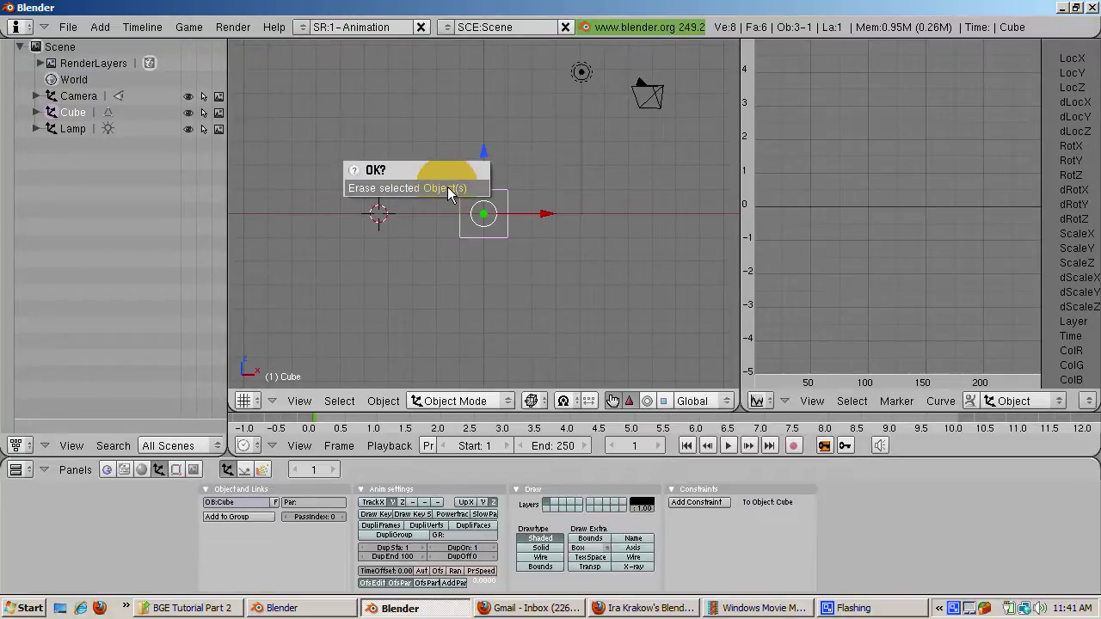
{"action": "left_click", "coordinate": [448, 187]}
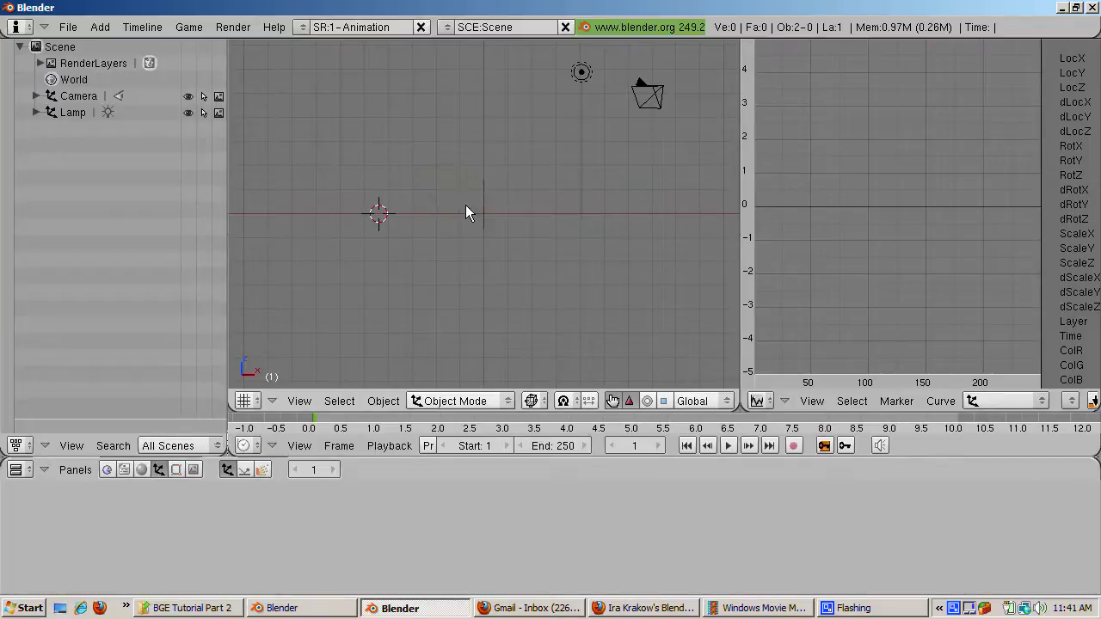
Add an icosphere mesh at the scene centre.
{"action": "left_click", "coordinate": [478, 216]}
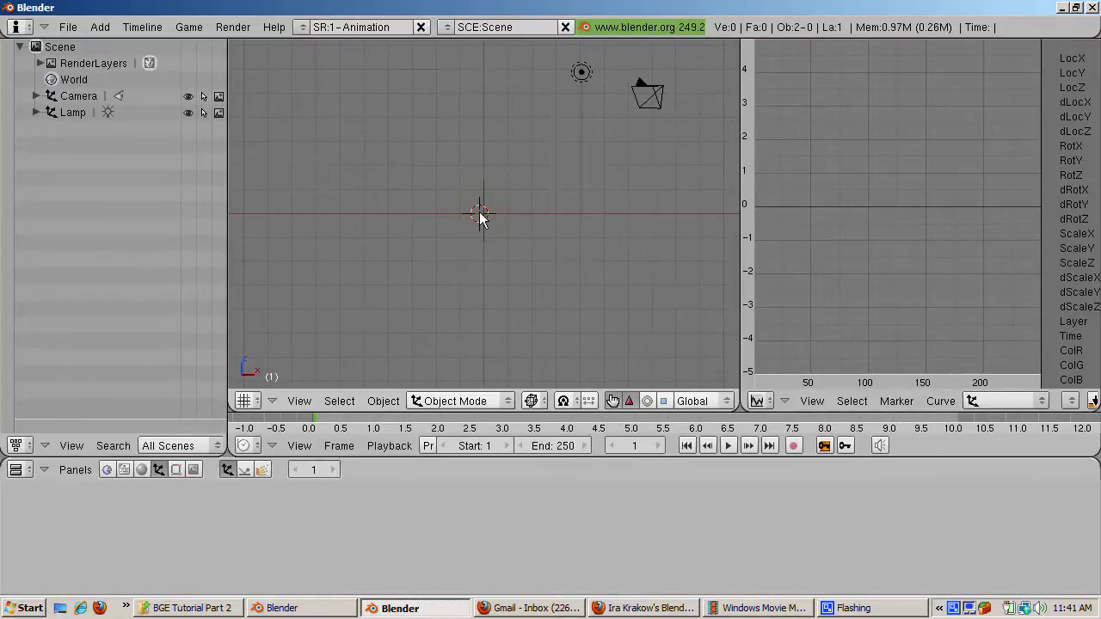
{"action": "key", "text": "space"}
{"action": "mouse_move", "coordinate": [565, 211]}
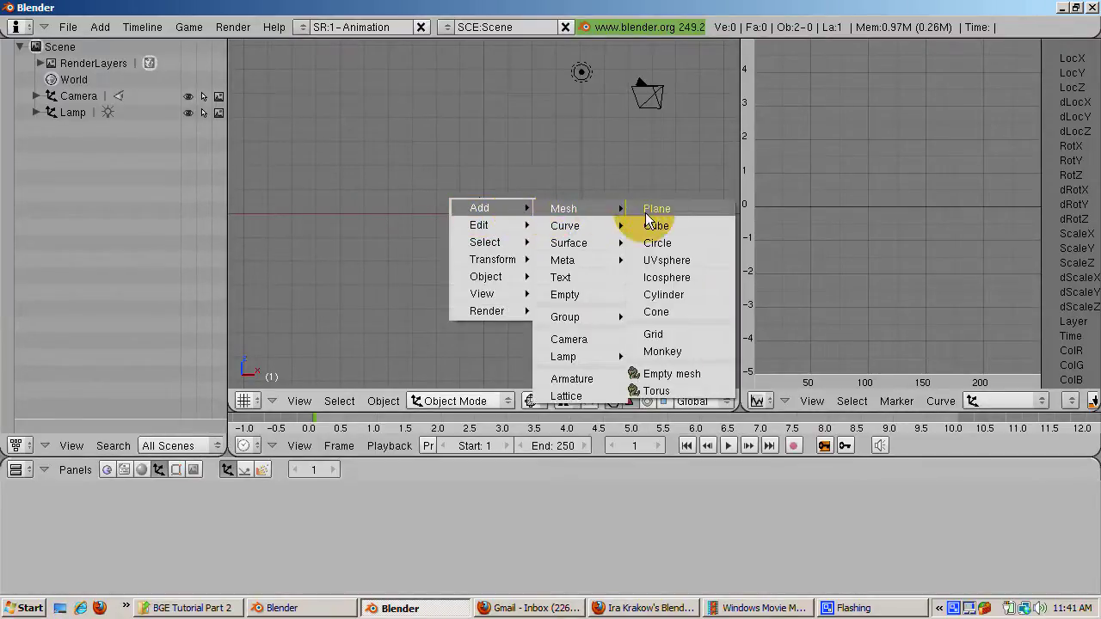
{"action": "left_click", "coordinate": [662, 277]}
{"action": "key", "text": "Return"}
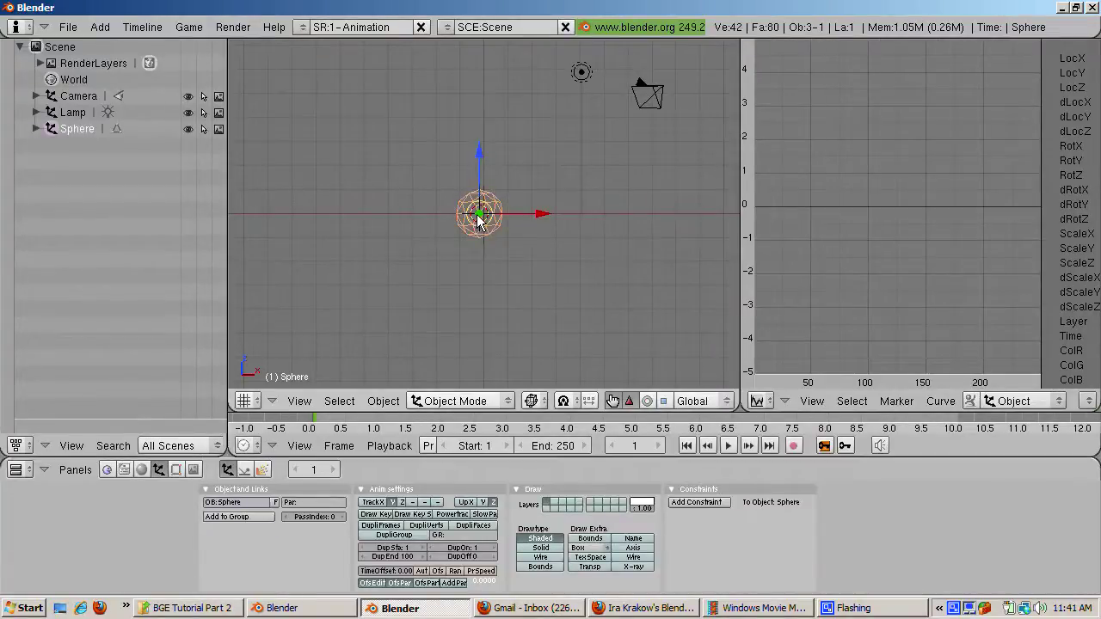
Add a plane, scale it by 10 and rotate it 45 degrees.
{"action": "key", "text": "space"}
{"action": "mouse_move", "coordinate": [595, 215]}
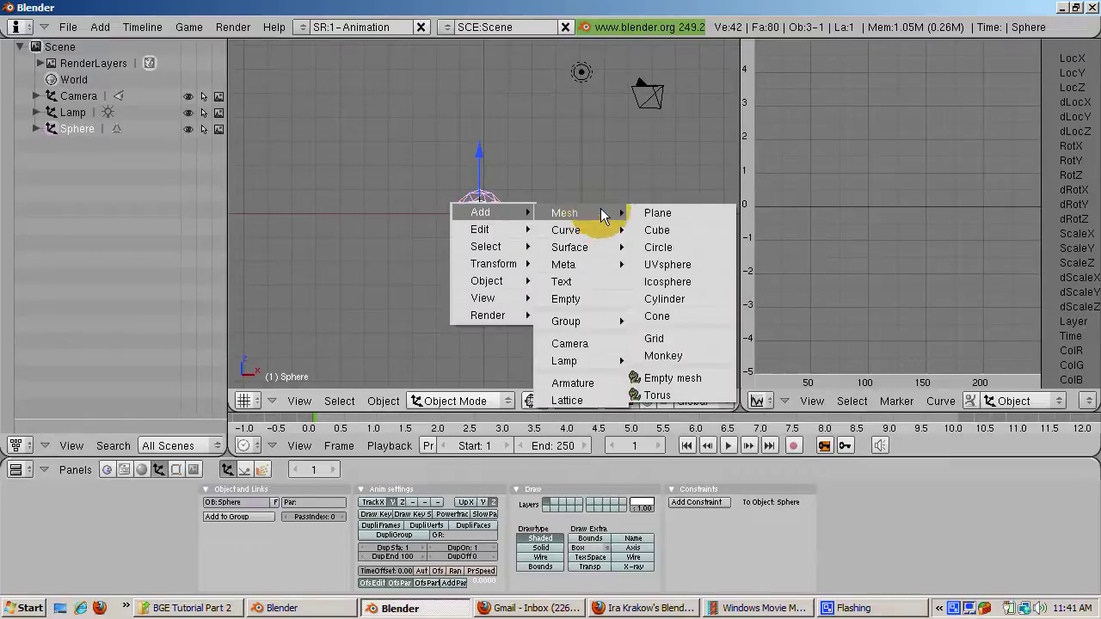
{"action": "left_click", "coordinate": [645, 214]}
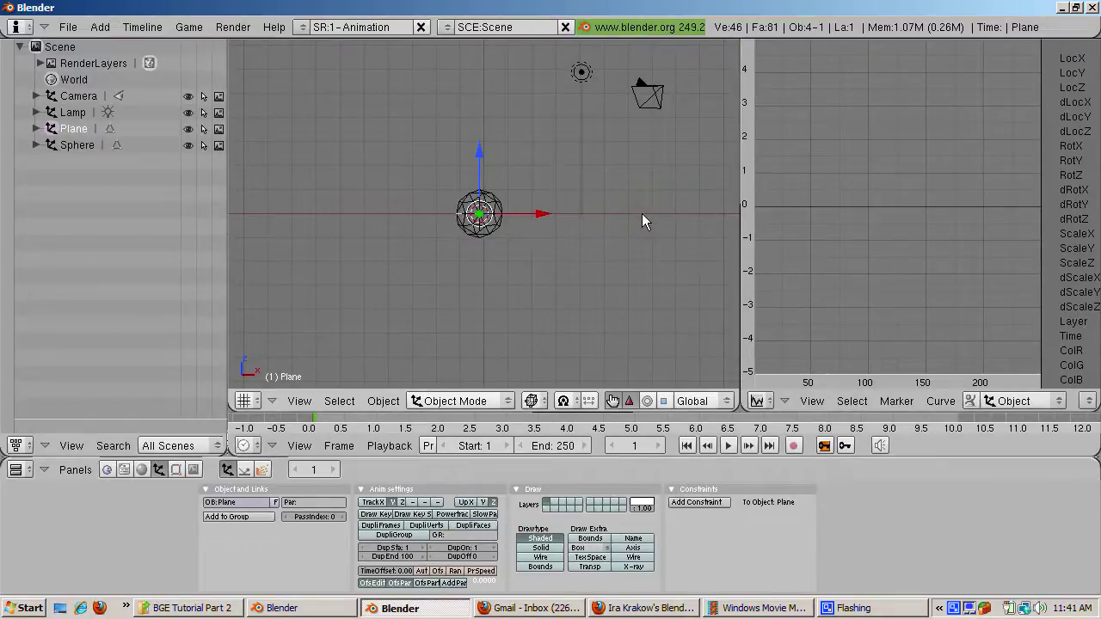
{"action": "type", "text": "s10"}
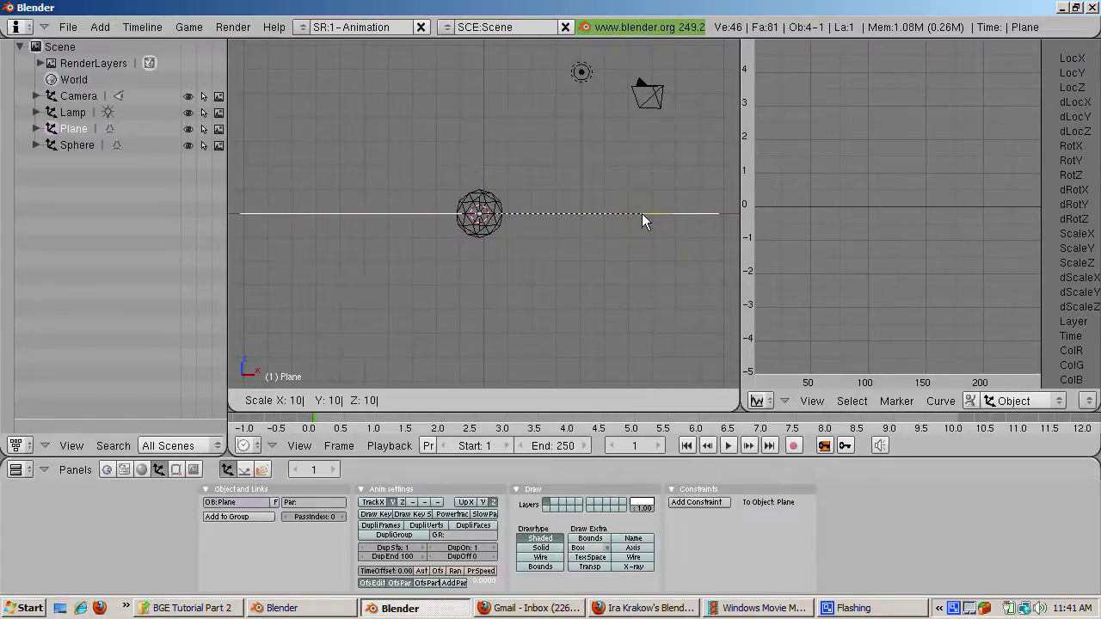
{"action": "key", "text": "Return"}
{"action": "type", "text": "r45"}
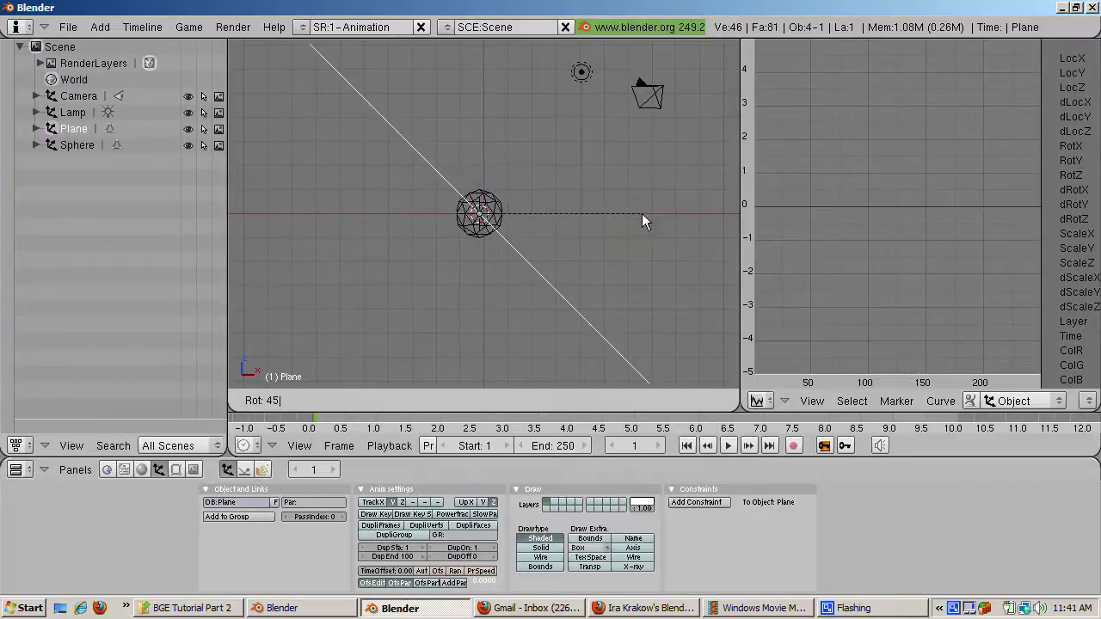
{"action": "key", "text": "Return"}
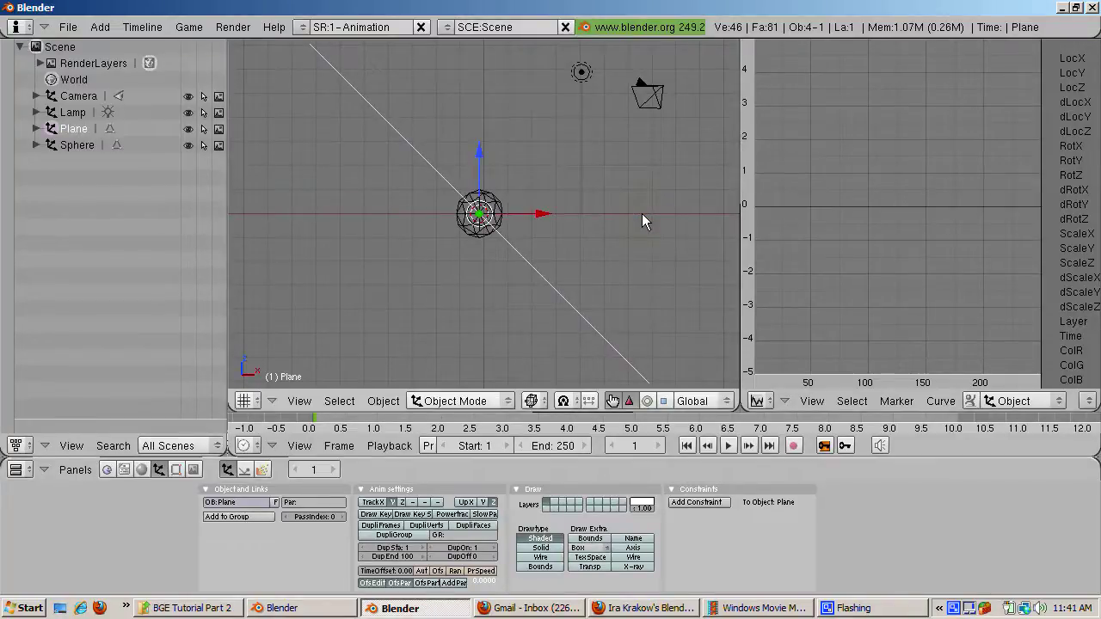
Move the sphere high above the tilted plane.
{"action": "right_click", "coordinate": [487, 212]}
{"action": "key", "text": "g"}
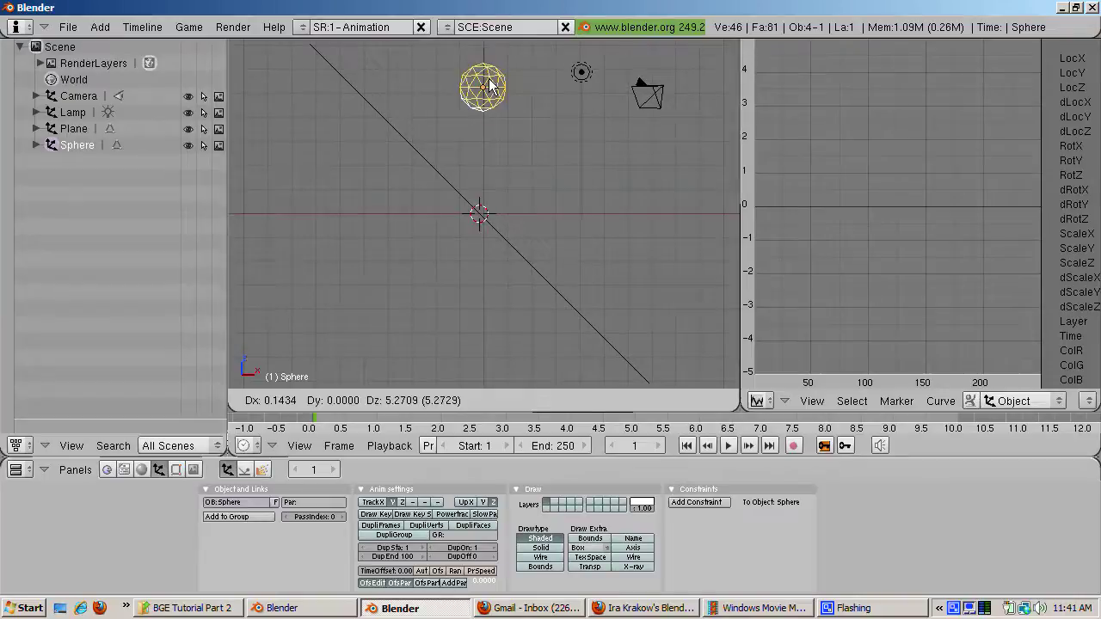
{"action": "left_click", "coordinate": [490, 84]}
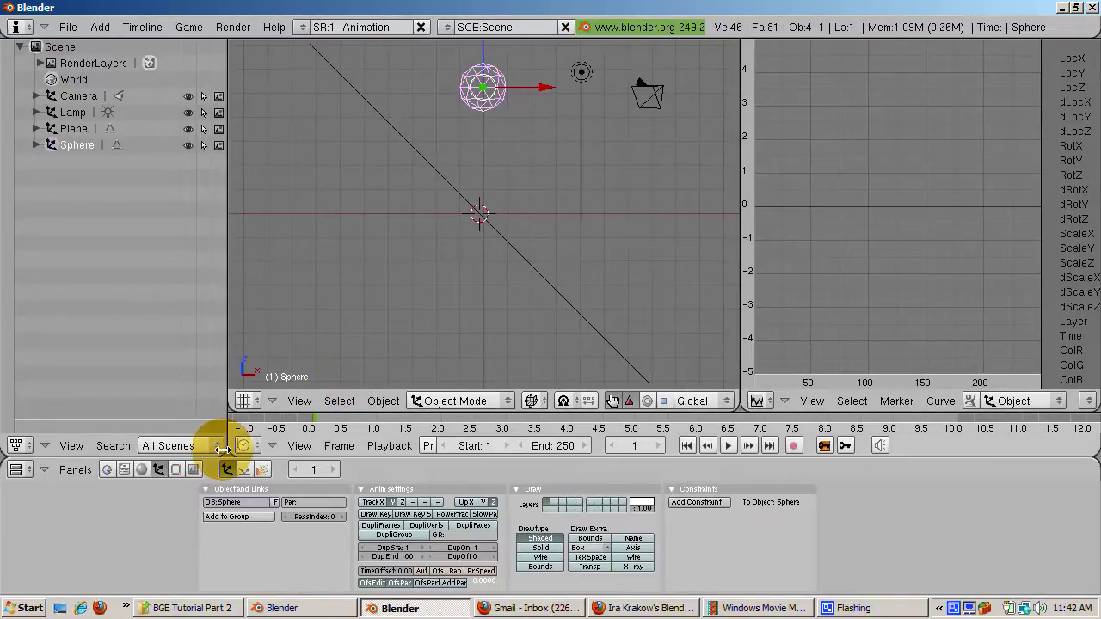
Change the sphere's physics type from Static to Rigid body and test-run the game.
{"action": "left_click", "coordinate": [107, 469]}
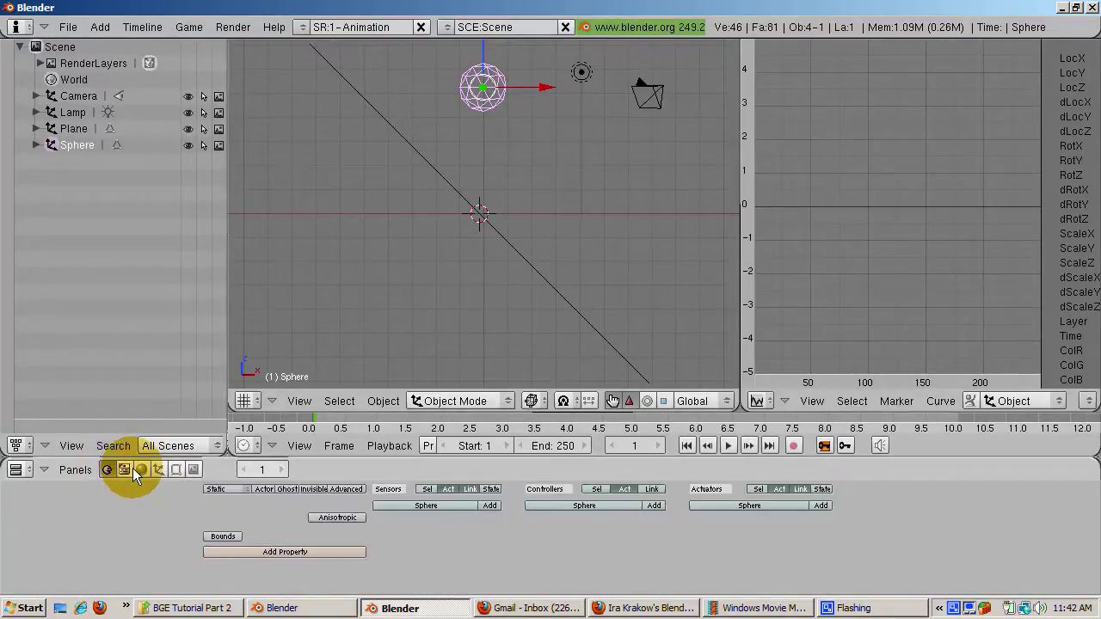
{"action": "left_click", "coordinate": [217, 490]}
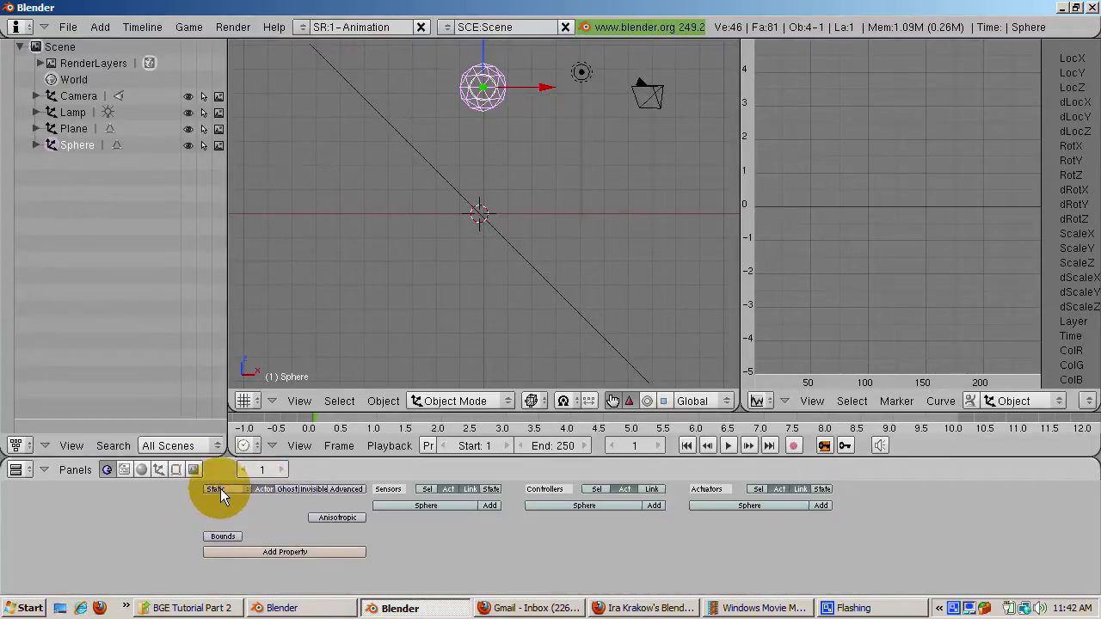
{"action": "left_click", "coordinate": [221, 489]}
{"action": "left_click", "coordinate": [222, 432]}
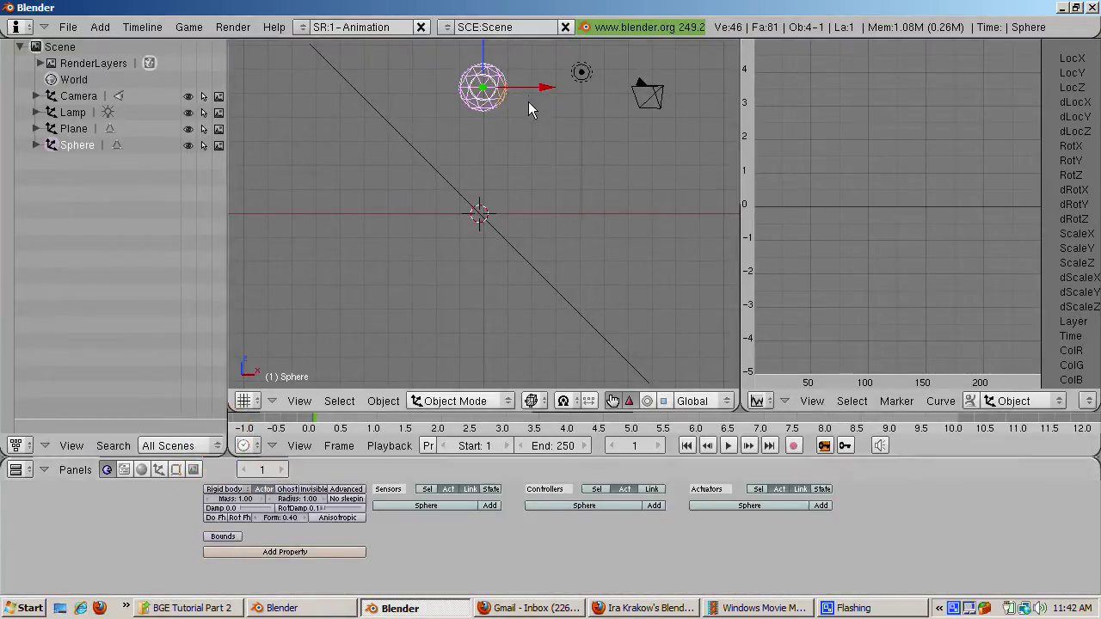
{"action": "key", "text": "p"}
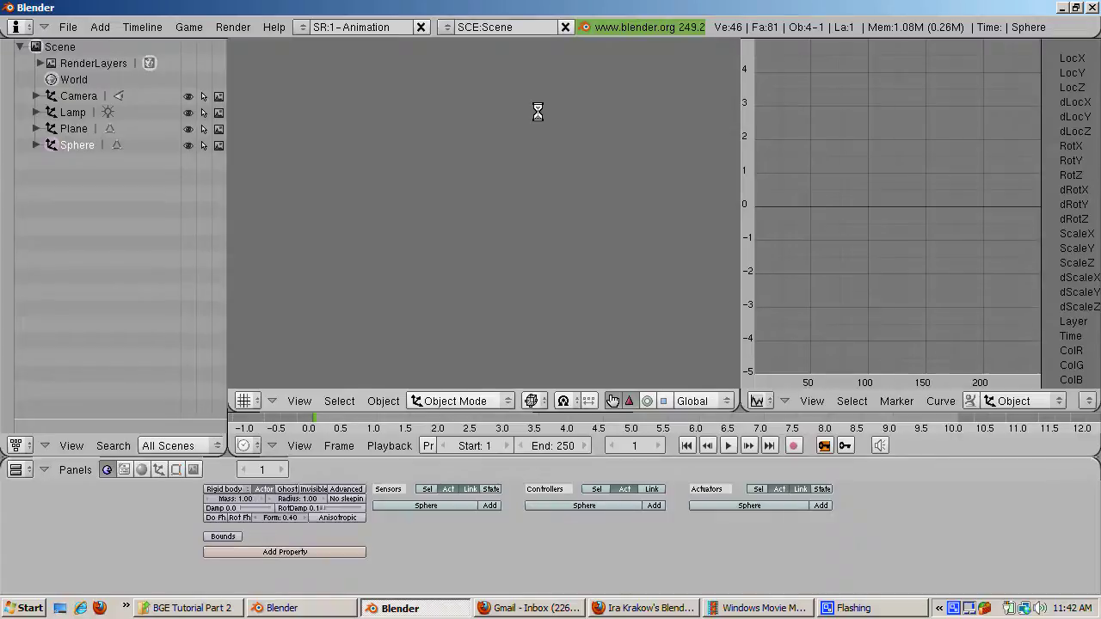
{"action": "key", "text": "Escape"}
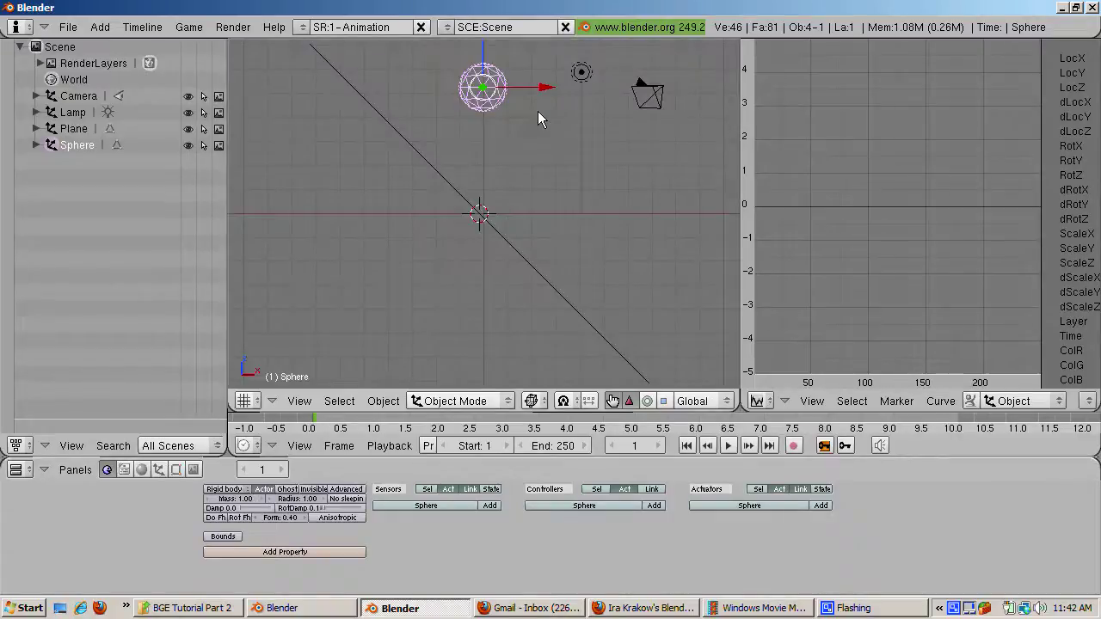
Enable Record Game Physics to IPO and run the game to record the sphere's fall.
{"action": "left_click", "coordinate": [189, 26]}
{"action": "left_click", "coordinate": [229, 95]}
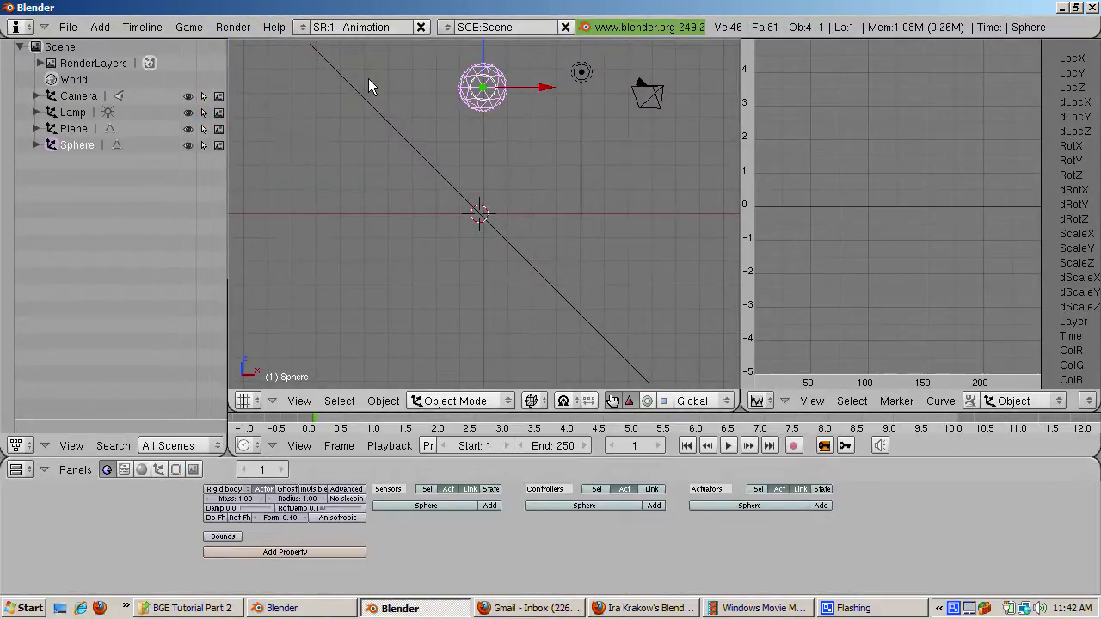
{"action": "key", "text": "p"}
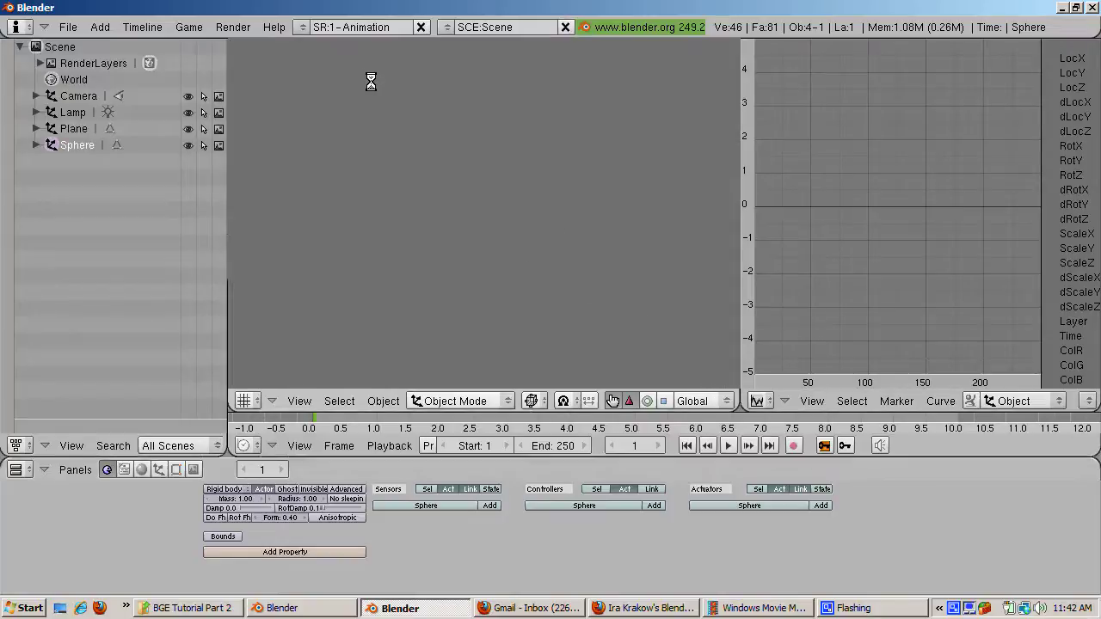
{"action": "key", "text": "Escape"}
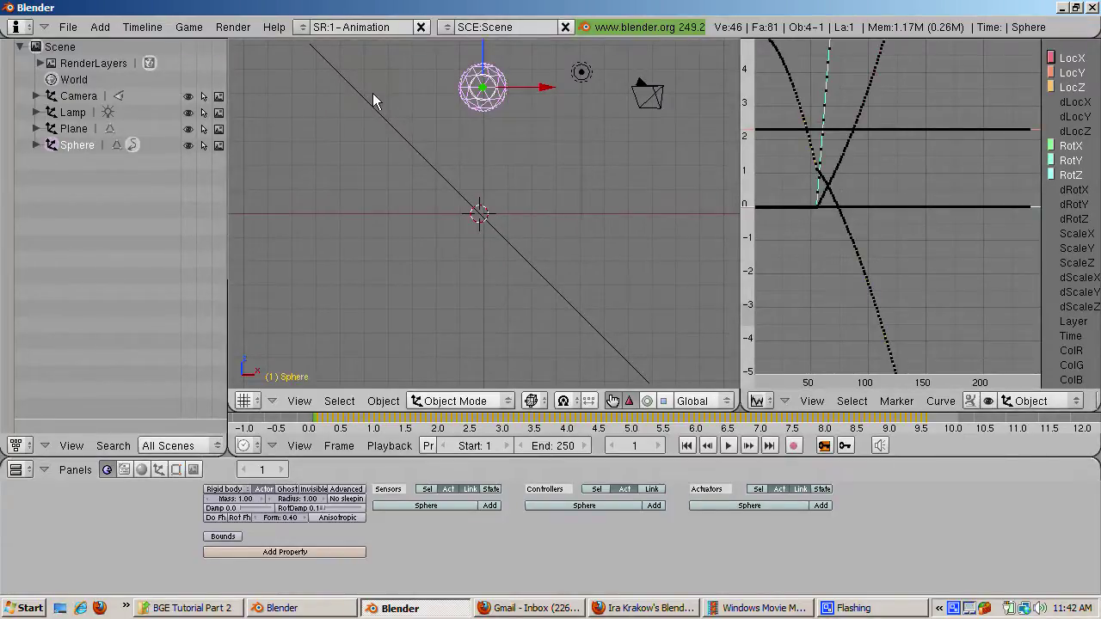
Enable collision bounds on the sphere and set the bound shape to Sphere.
{"action": "left_click", "coordinate": [186, 28]}
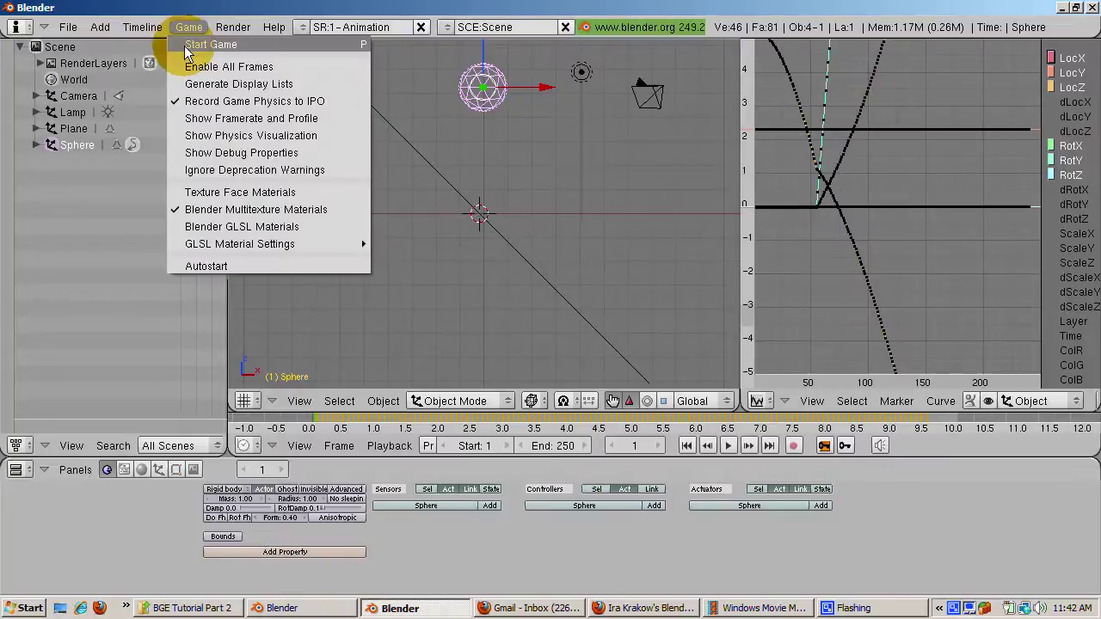
{"action": "left_click", "coordinate": [225, 538]}
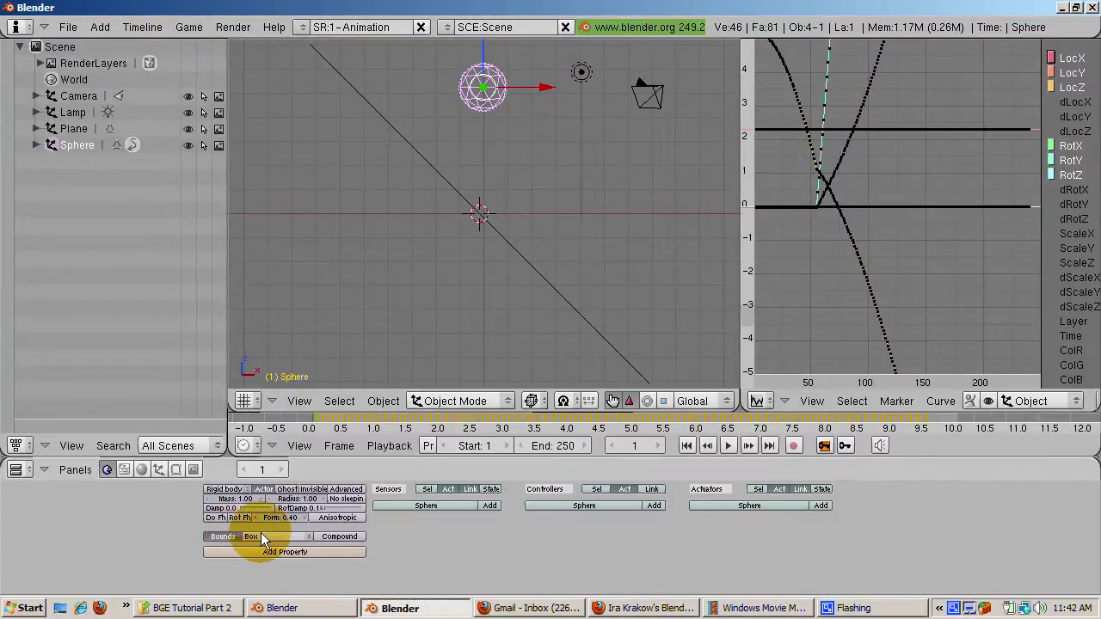
{"action": "left_click", "coordinate": [263, 536]}
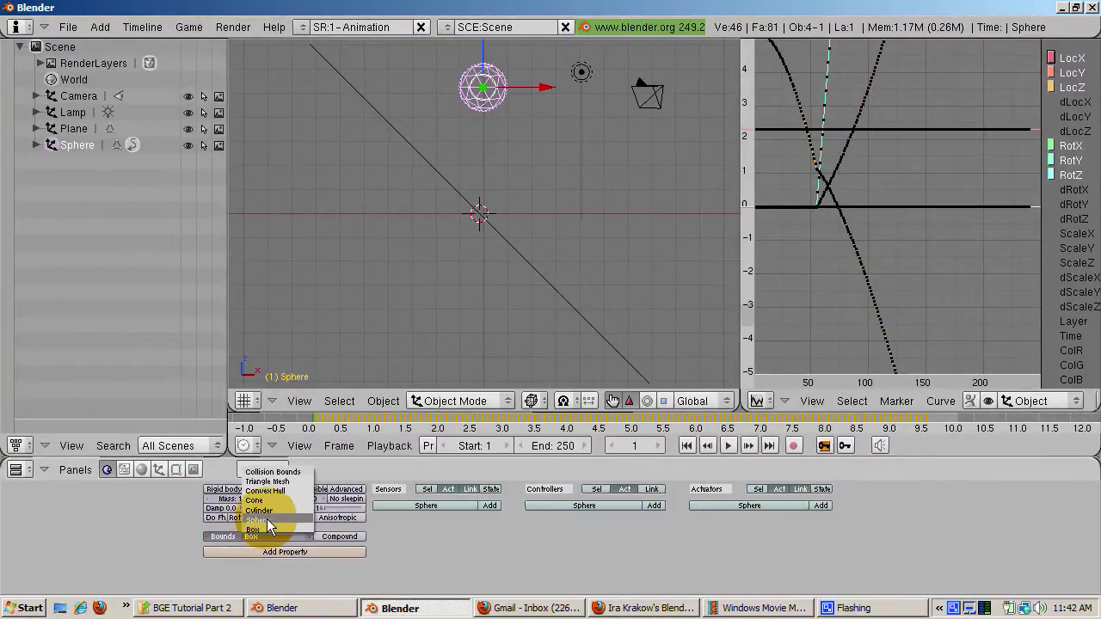
{"action": "left_click", "coordinate": [258, 519]}
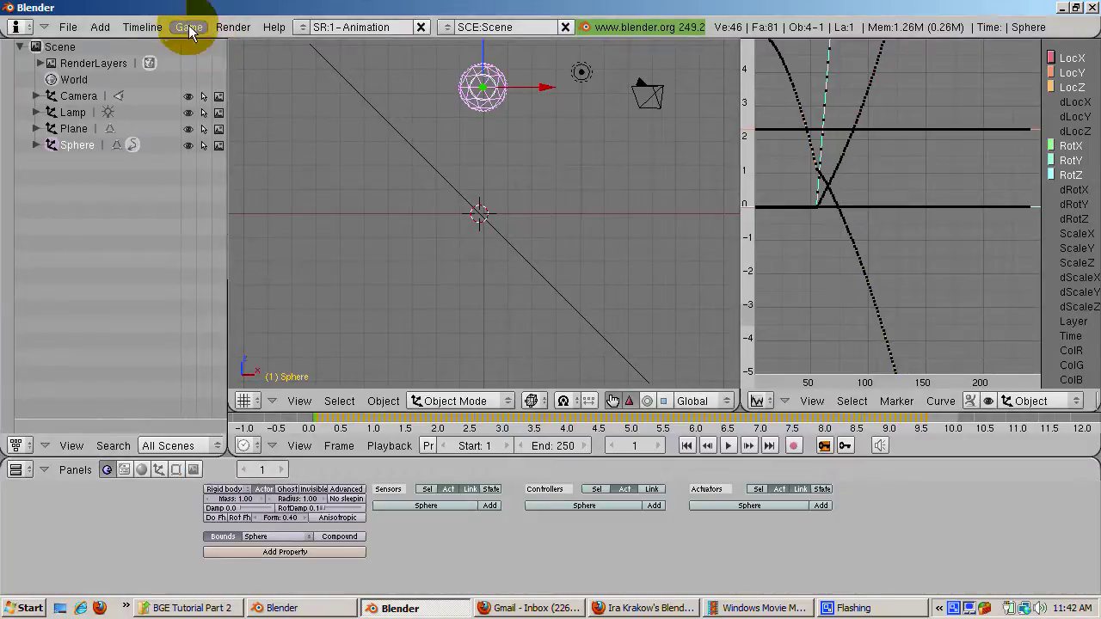
Turn on Show Physics Visualization in the Game menu.
{"action": "left_click", "coordinate": [190, 27]}
{"action": "left_click", "coordinate": [215, 135]}
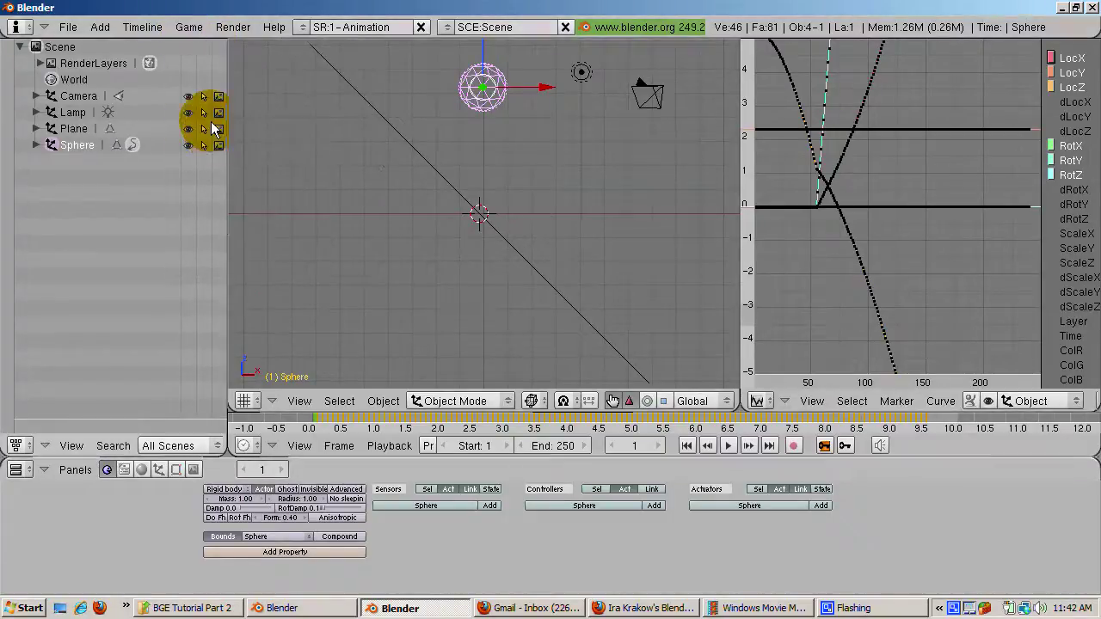
{"action": "left_click", "coordinate": [188, 31]}
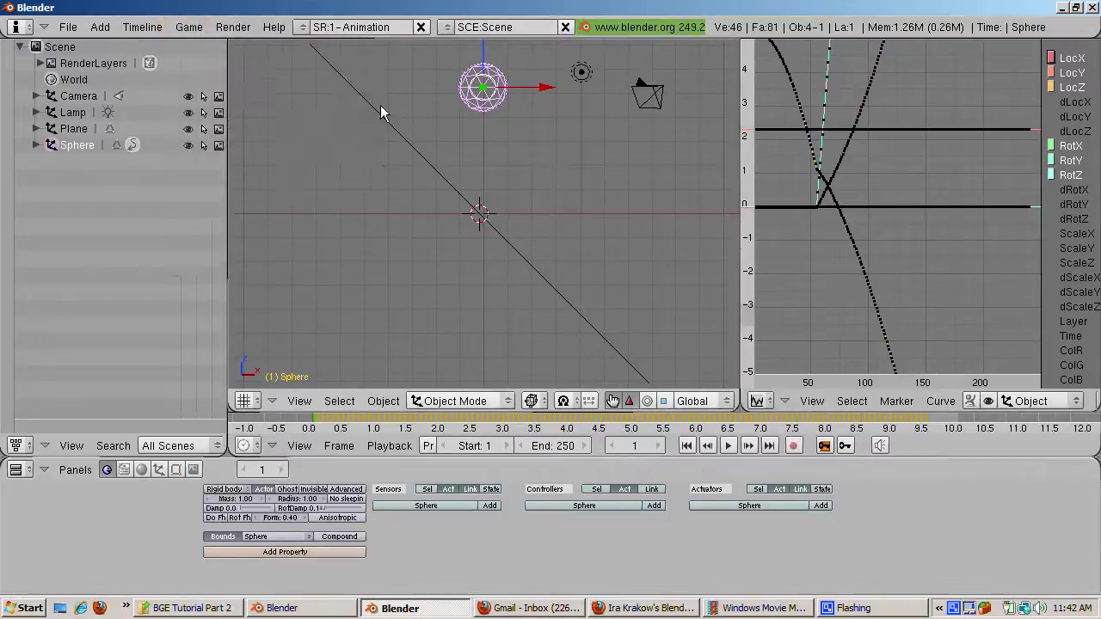
Run the game twice, then play back the recorded animation with Alt+A and return to frame 1.
{"action": "key", "text": "p"}
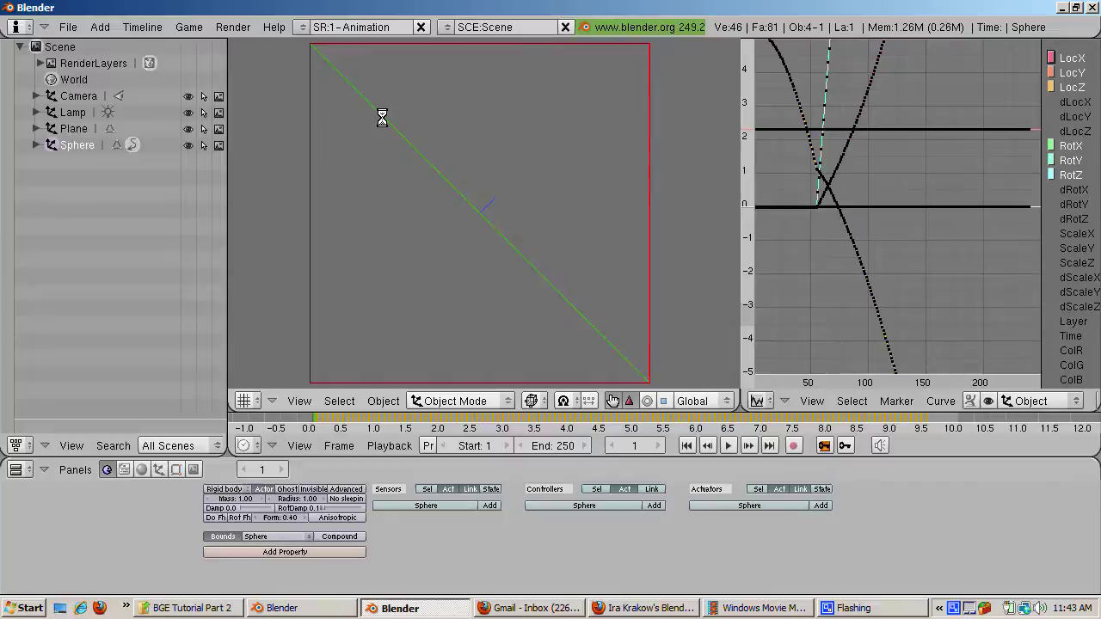
{"action": "key", "text": "Escape"}
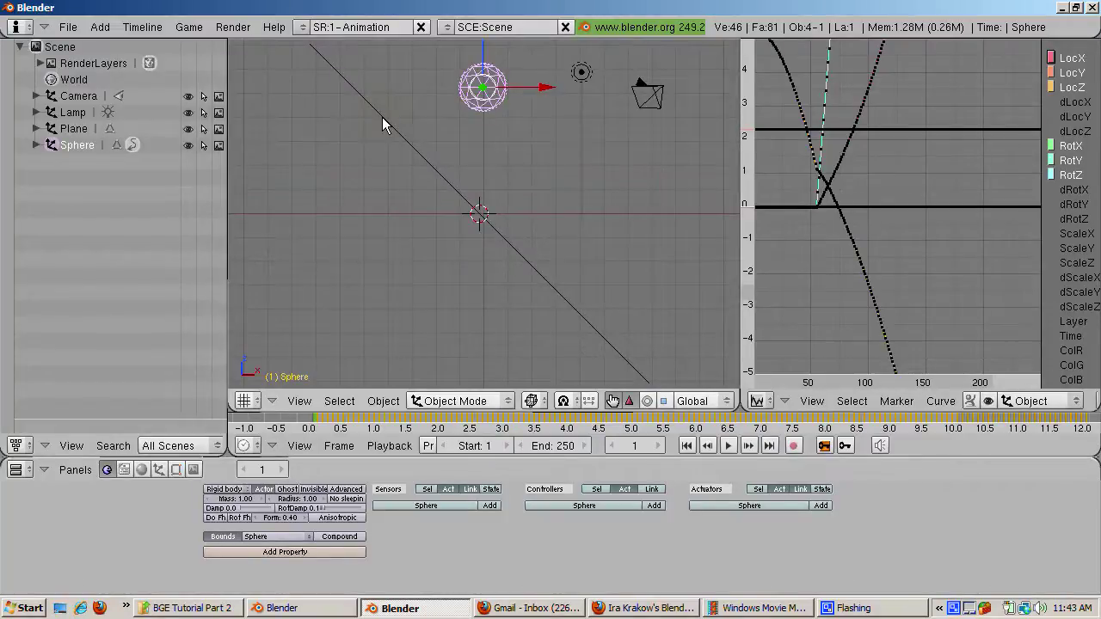
{"action": "key", "text": "p"}
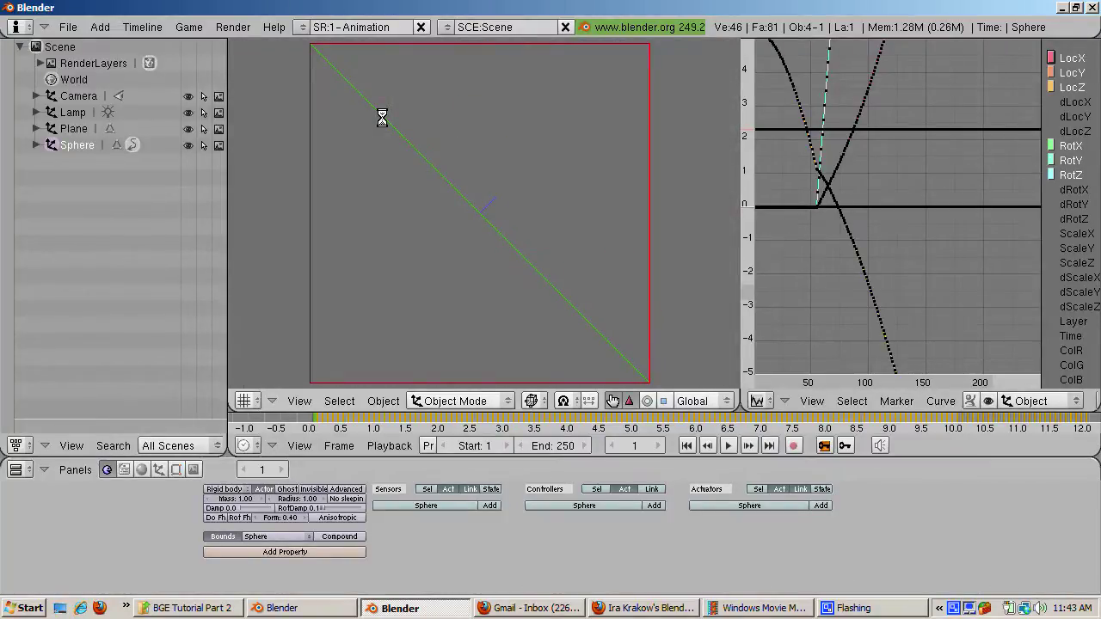
{"action": "key", "text": "Escape"}
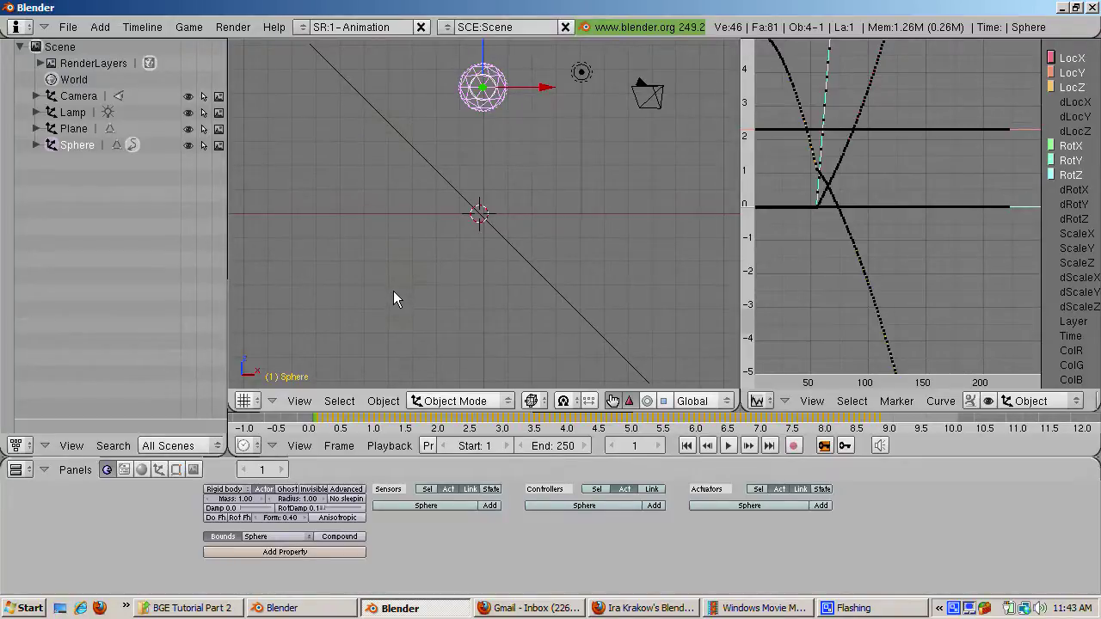
{"action": "key", "text": "alt+a"}
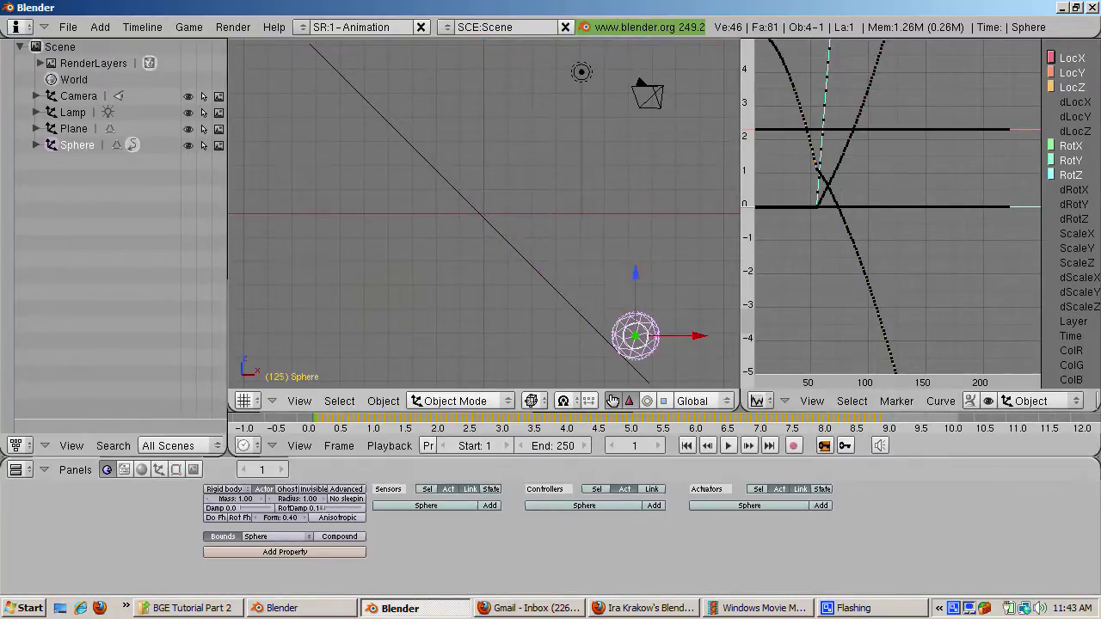
{"action": "key", "text": "Escape"}
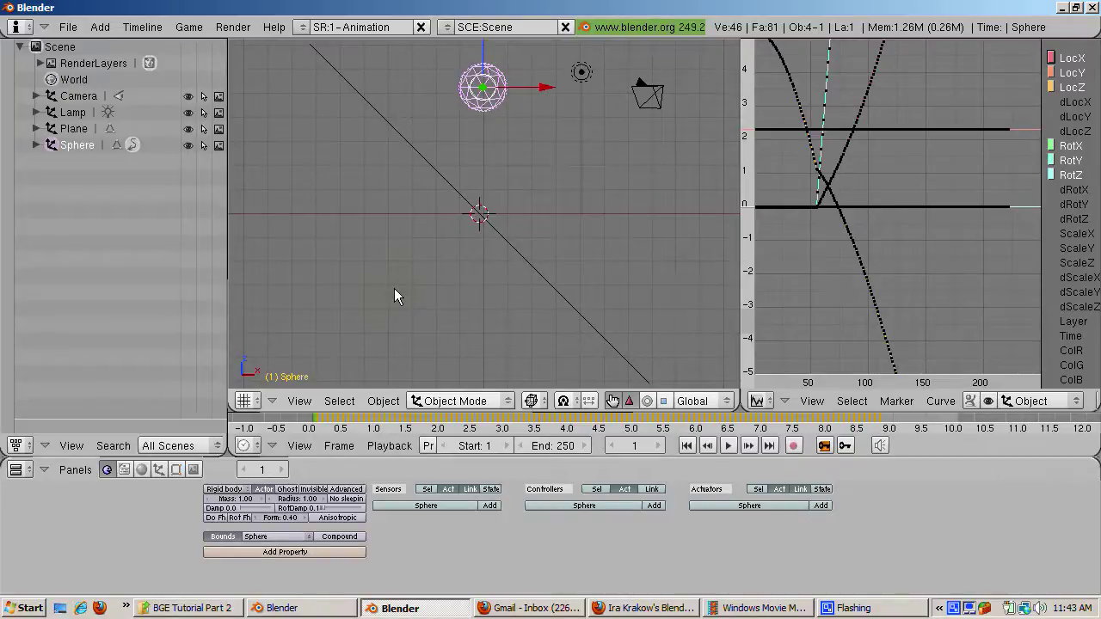
Show the World panel listing Bullet physics, 60 fps and gravity 9.80.
{"action": "left_click", "coordinate": [194, 469]}
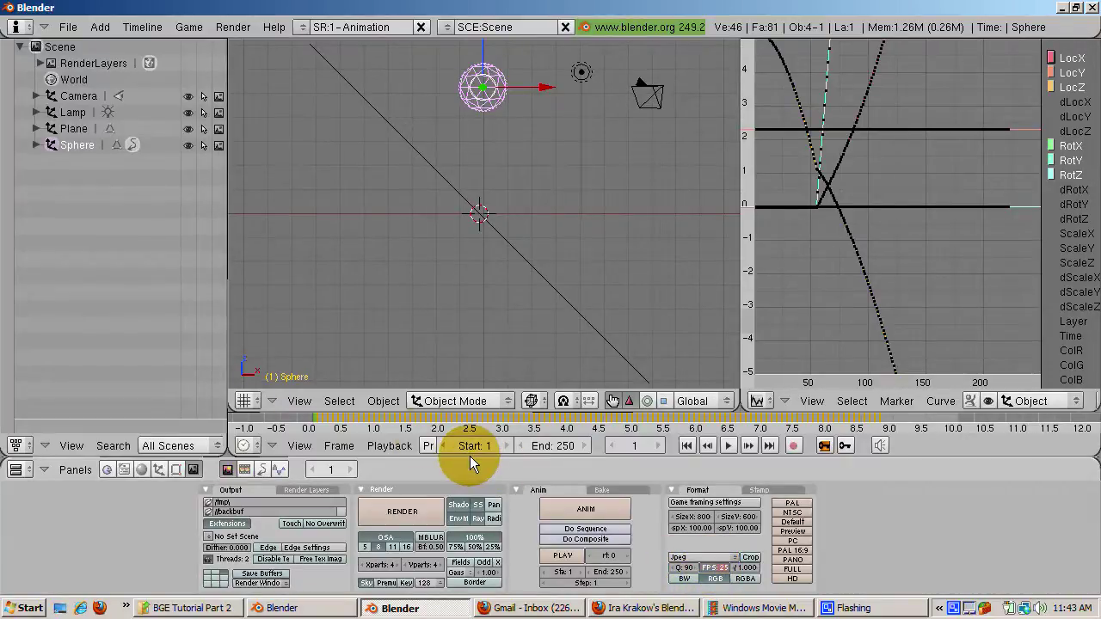
{"action": "left_click", "coordinate": [142, 470]}
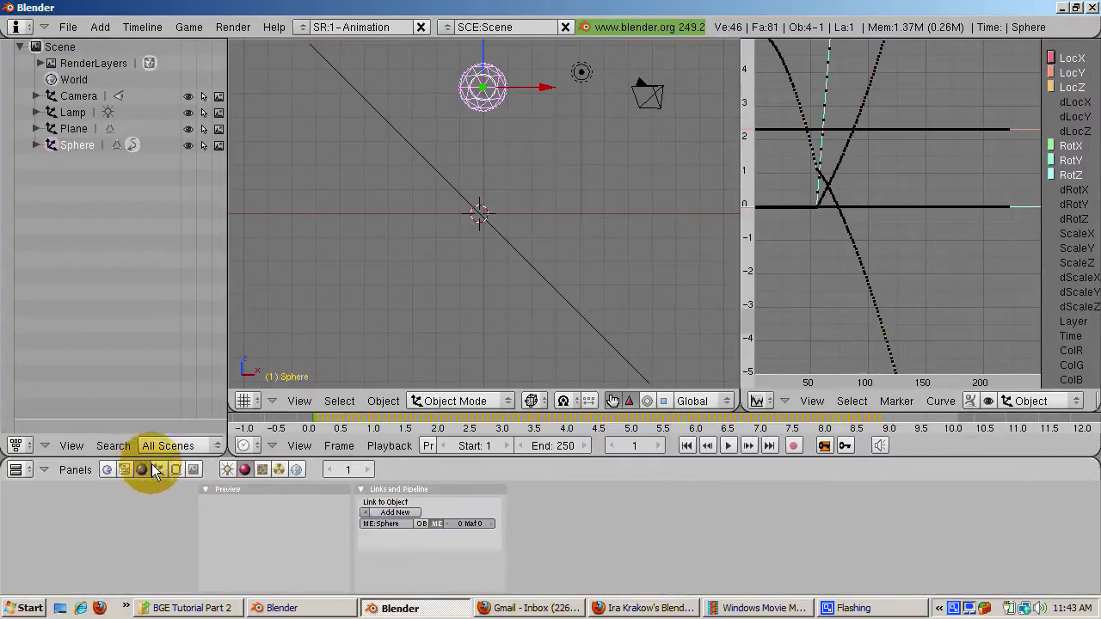
{"action": "left_click", "coordinate": [296, 470]}
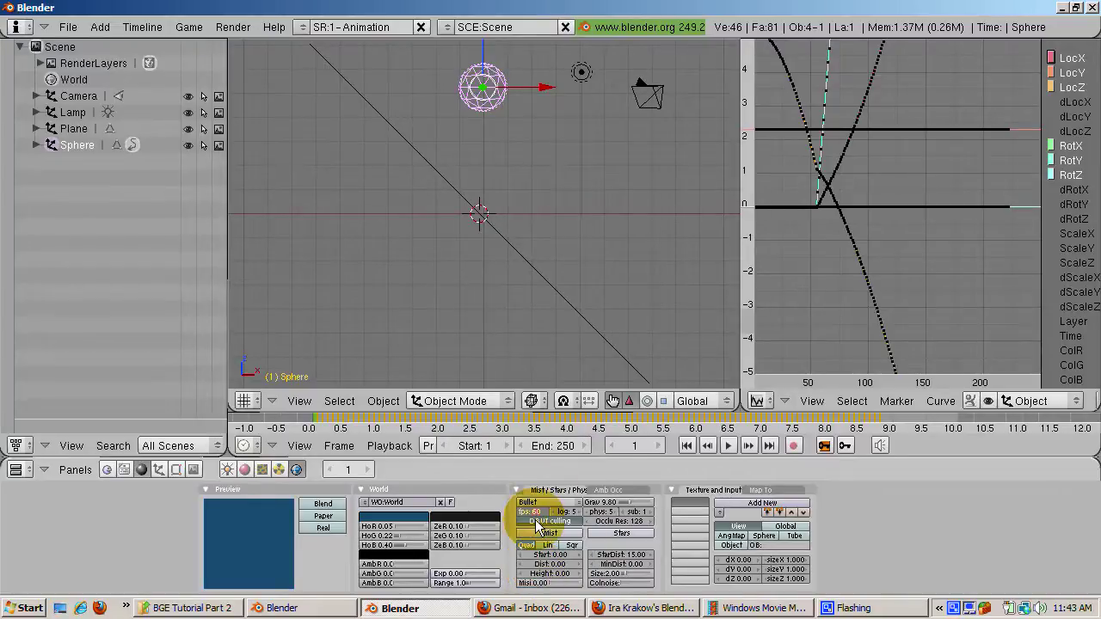
Keep Bullet physics, lower game fps from 60 to 25, and rerun the game to record motion.
{"action": "left_click", "coordinate": [557, 506]}
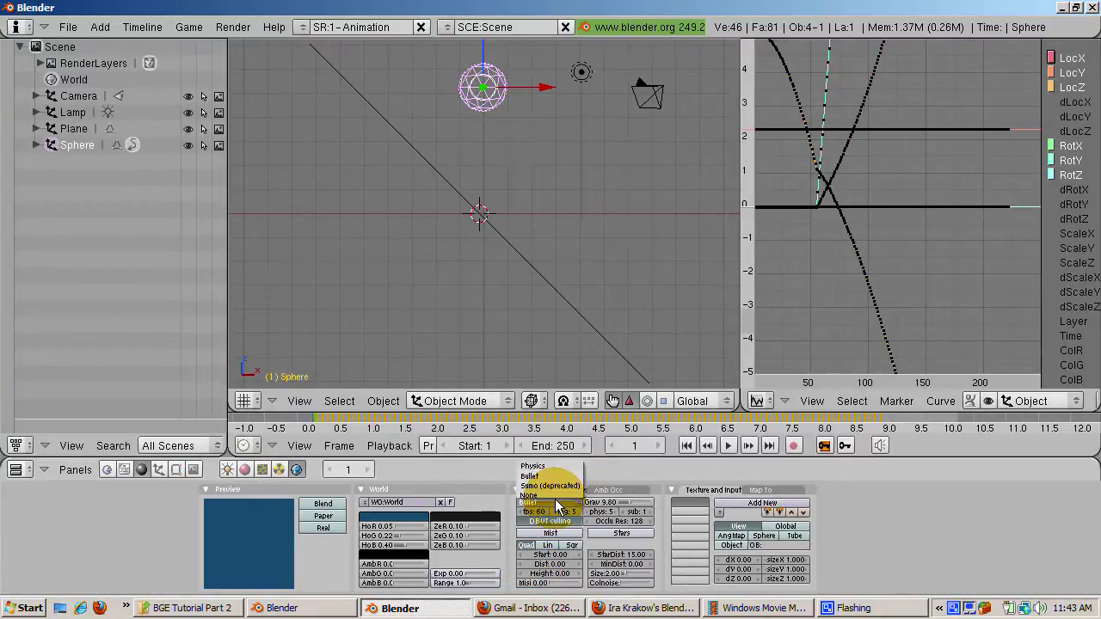
{"action": "left_click", "coordinate": [561, 479]}
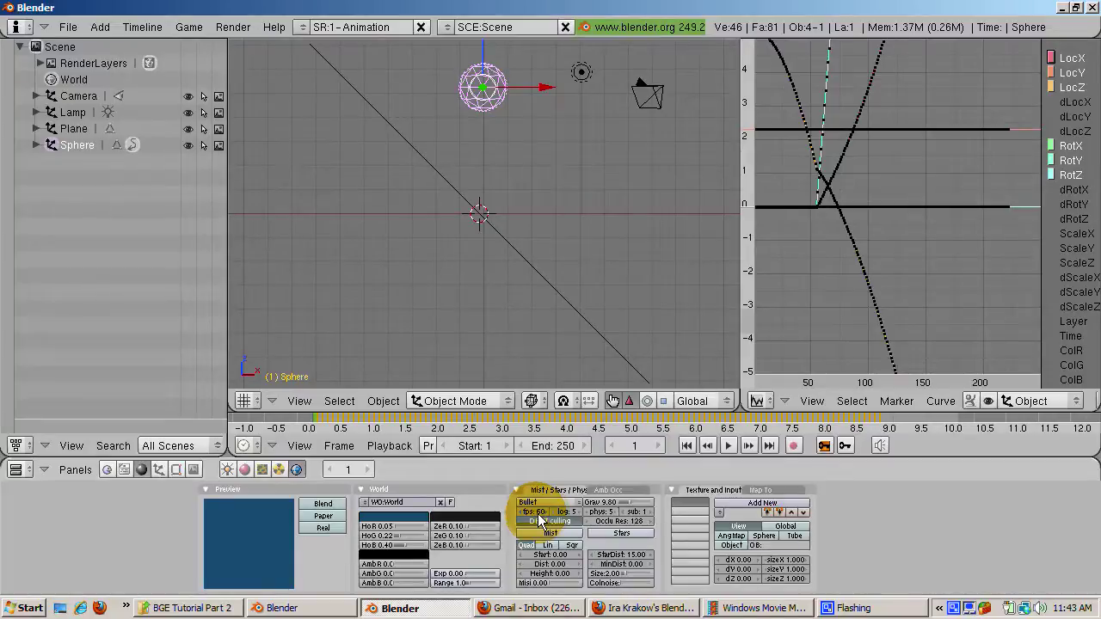
{"action": "left_click_drag", "start_coordinate": [540, 514], "coordinate": [536, 520]}
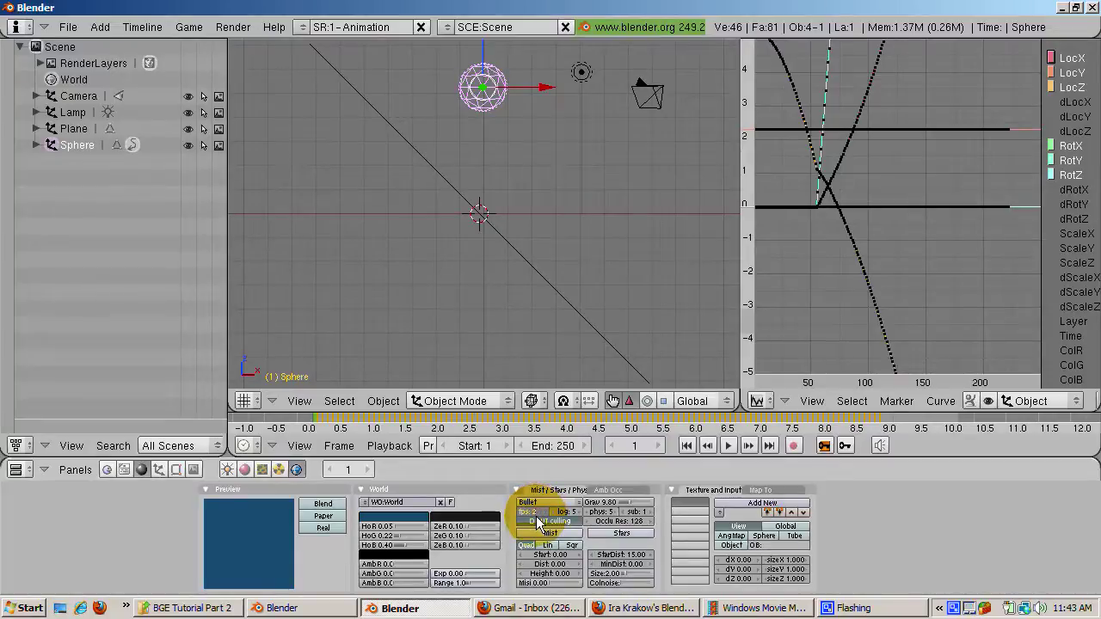
{"action": "left_click", "coordinate": [561, 73]}
{"action": "key", "text": "p"}
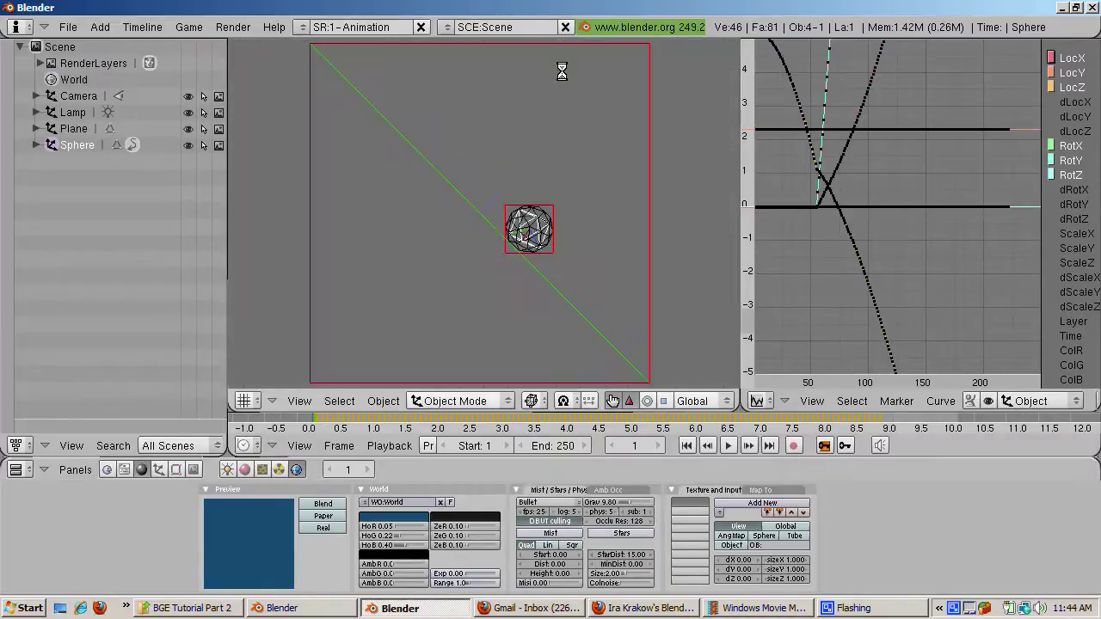
{"action": "key", "text": "Escape"}
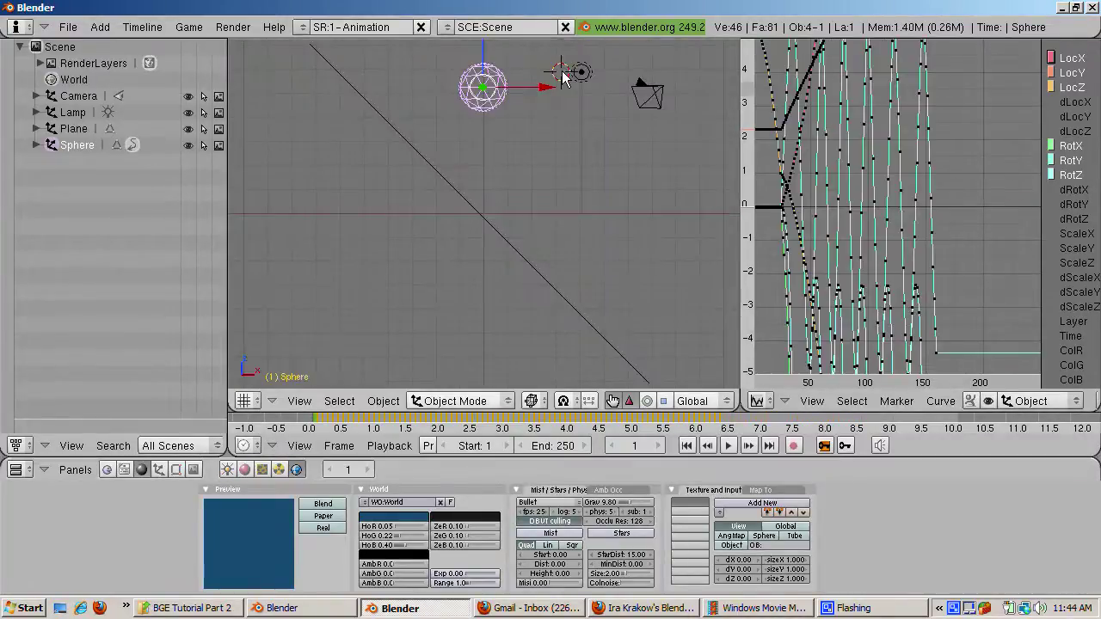
Set world gravity from 9.80 to 2 and run the game with the weaker gravity.
{"action": "scroll", "coordinate": [562, 73], "scroll_direction": "down", "scroll_amount": 3}
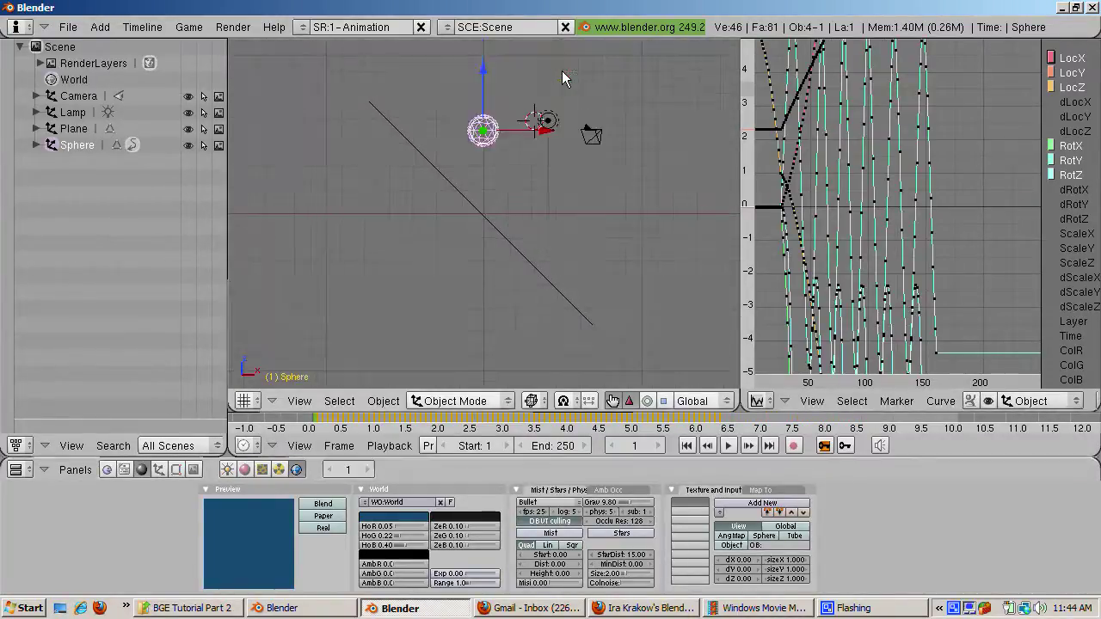
{"action": "scroll", "coordinate": [562, 73], "scroll_direction": "up", "scroll_amount": 2}
{"action": "left_click", "coordinate": [562, 71]}
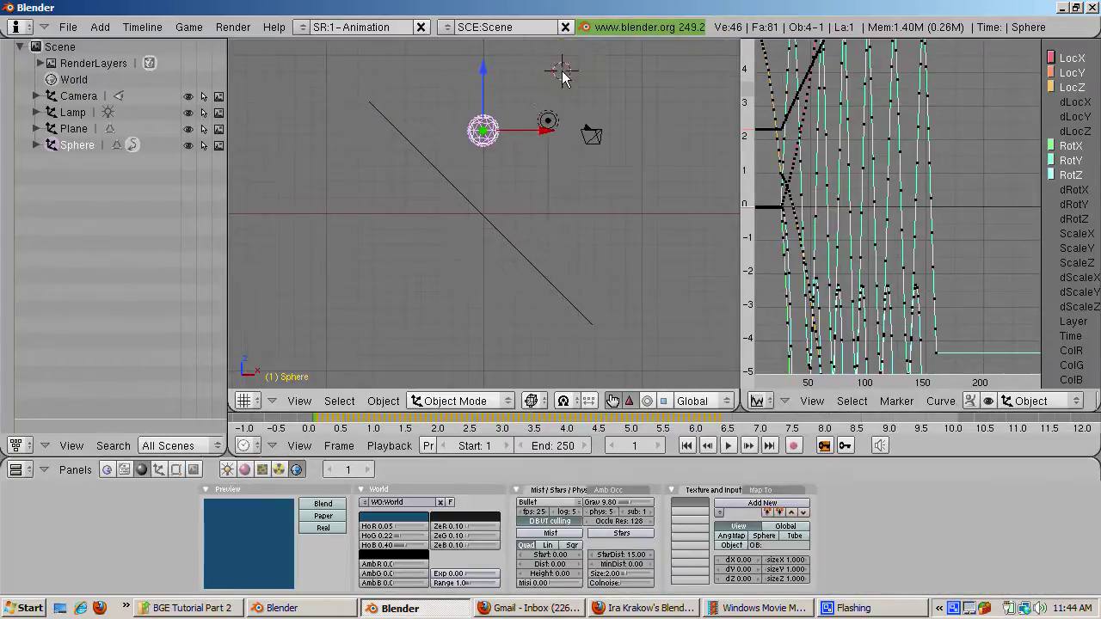
{"action": "left_click", "coordinate": [616, 507]}
{"action": "type", "text": "2"}
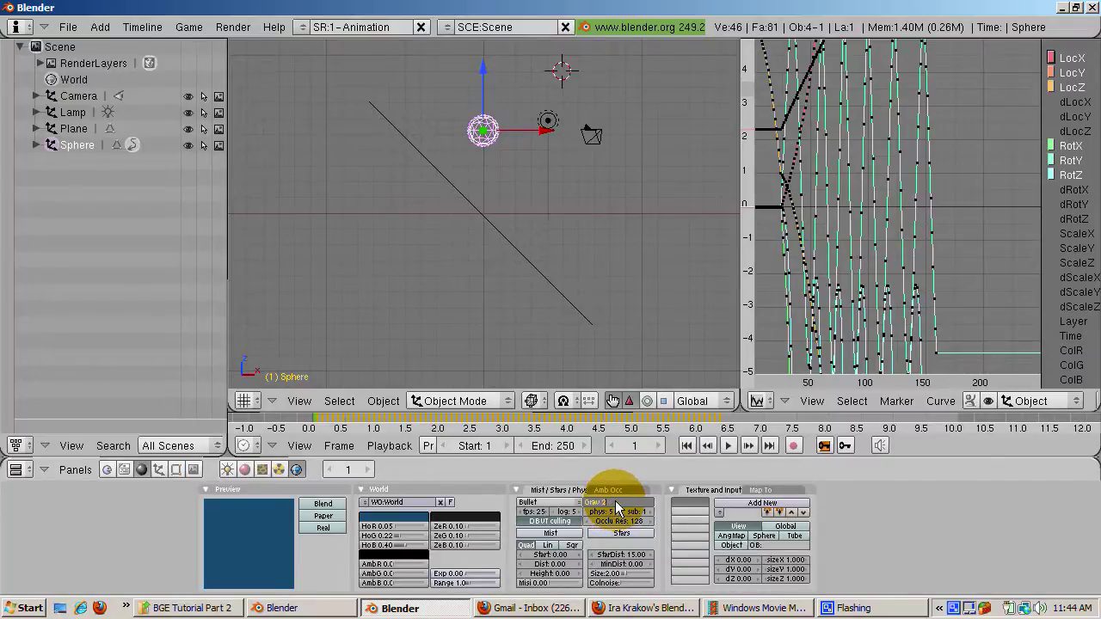
{"action": "key", "text": "Return"}
{"action": "scroll", "coordinate": [616, 508], "scroll_direction": "right", "scroll_amount": 2}
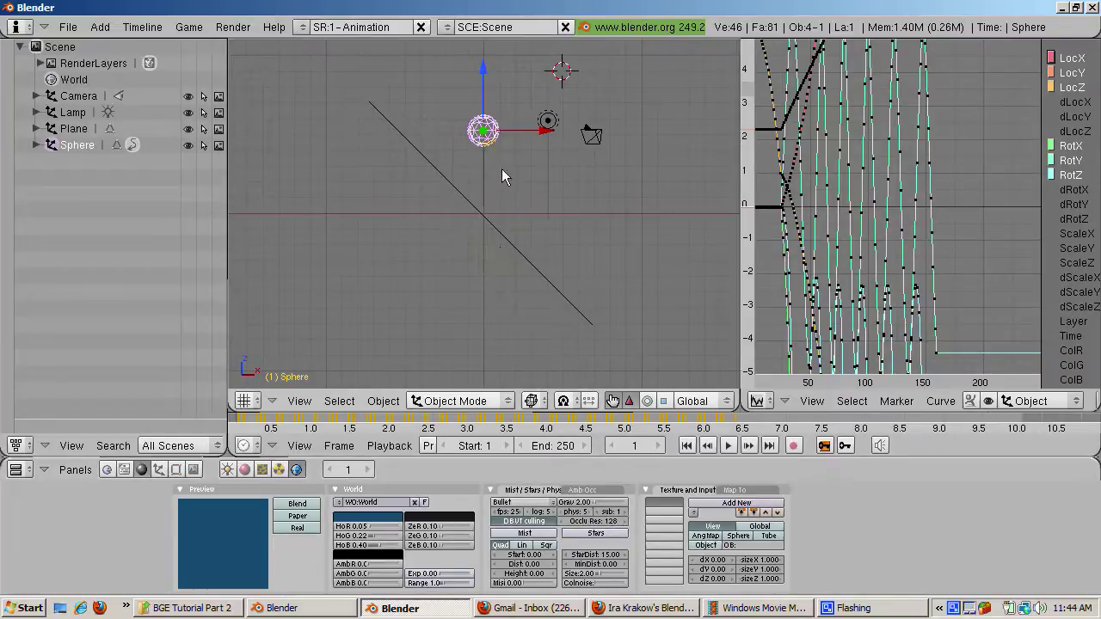
{"action": "key", "text": "p"}
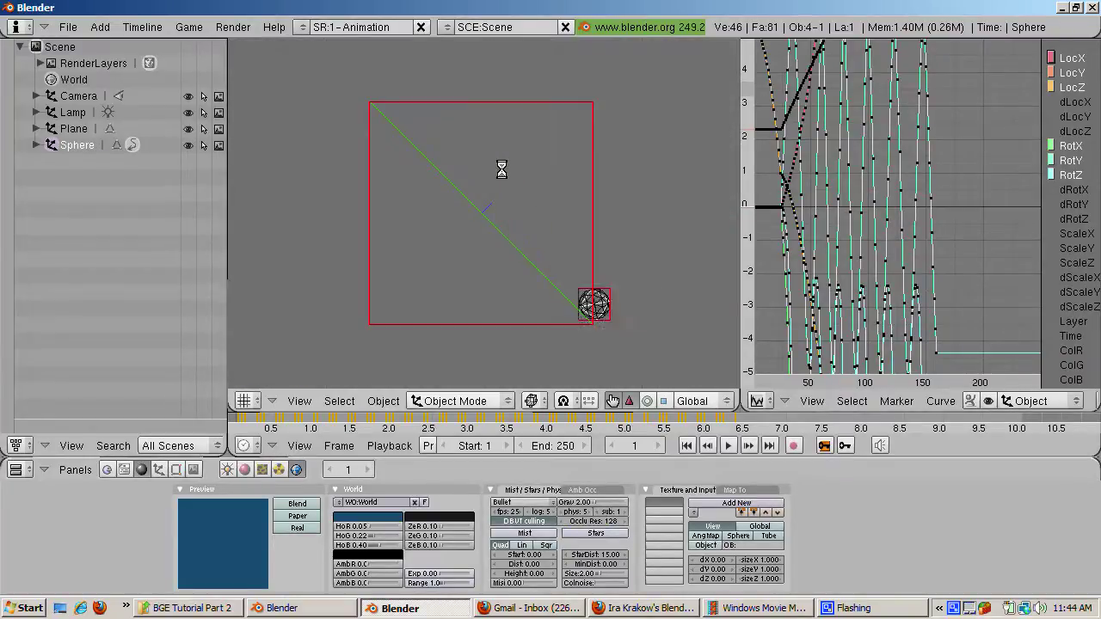
Stop the game, restore gravity to 9.80, and jump to frame 147 in the curve editor.
{"action": "key", "text": "Escape"}
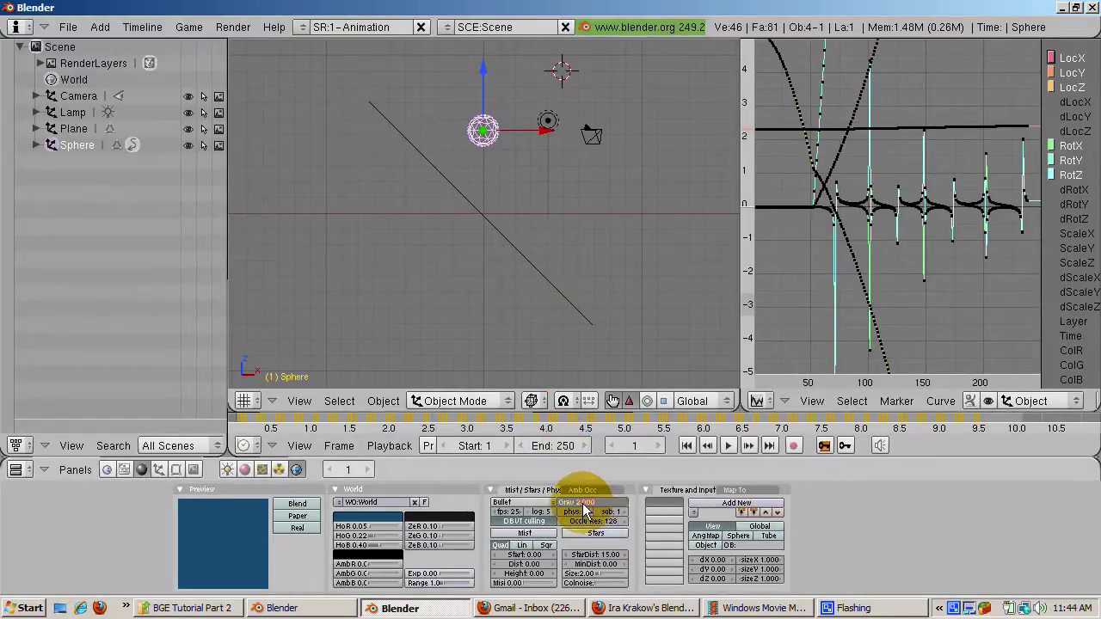
{"action": "type", "text": "9"}
{"action": "key", "text": "Return"}
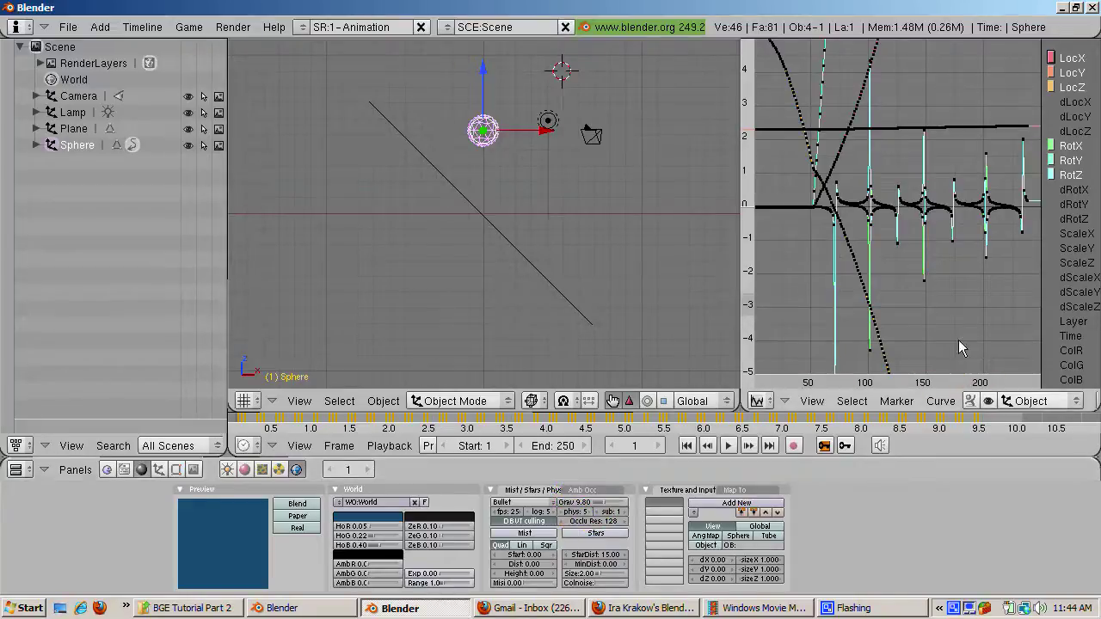
{"action": "left_click", "coordinate": [928, 310]}
Select all of the sphere's recorded IPO curves and erase them.
{"action": "key", "text": "a"}
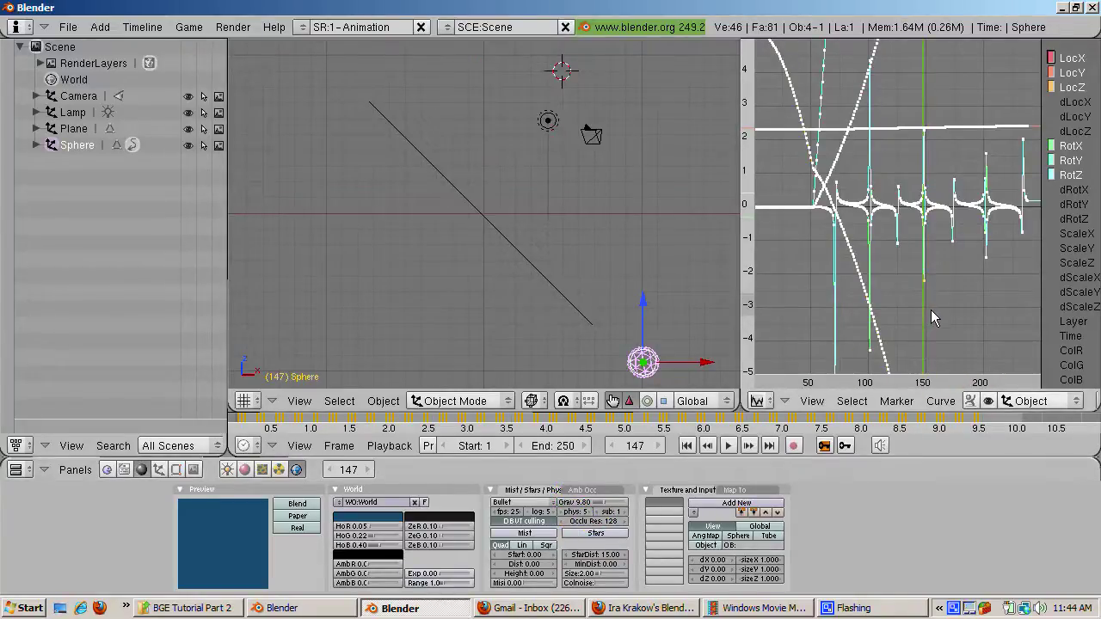
{"action": "key", "text": "x"}
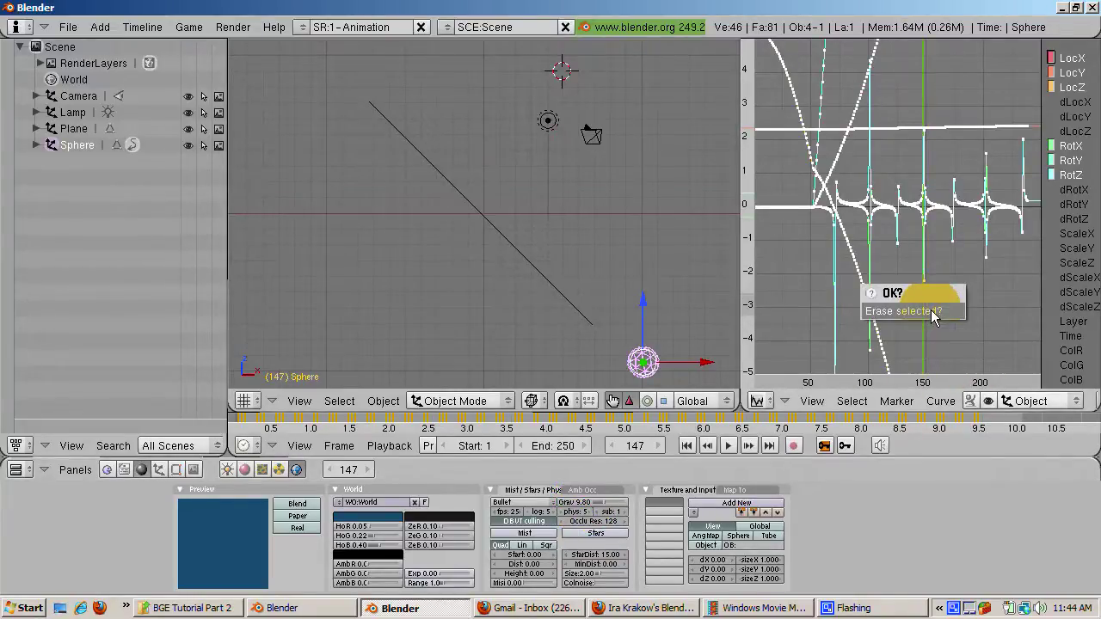
{"action": "left_click", "coordinate": [932, 311]}
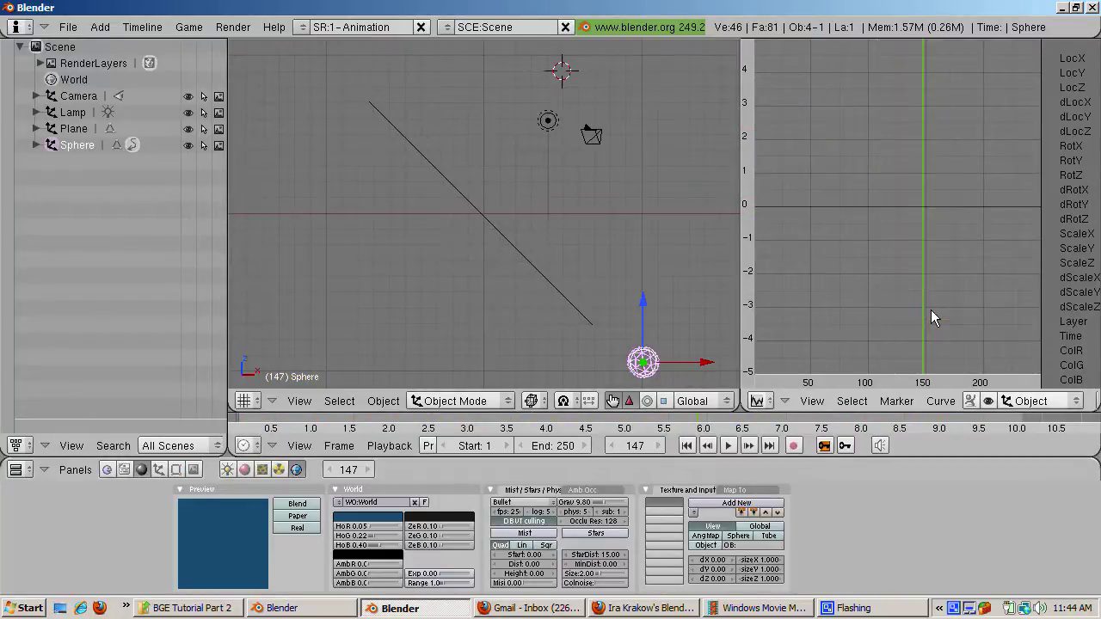
Scrub back toward the start and enter 1 in the current frame field.
{"action": "left_click_drag", "start_coordinate": [924, 320], "coordinate": [722, 398]}
{"action": "left_click", "coordinate": [758, 387]}
{"action": "left_click", "coordinate": [349, 470]}
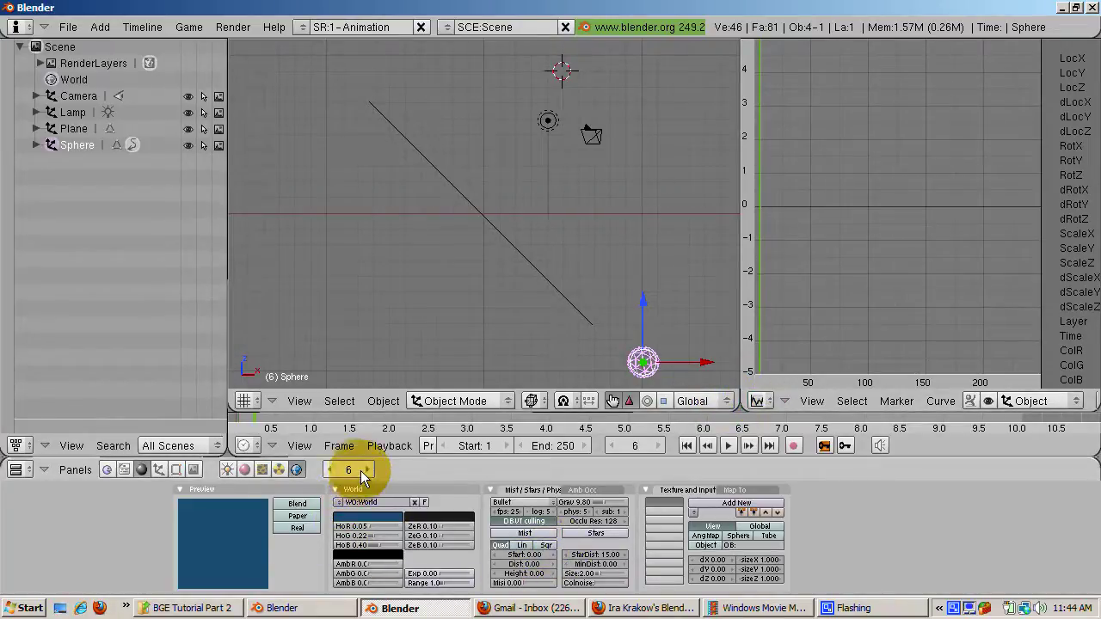
{"action": "key", "text": "BackSpace"}
{"action": "type", "text": "1"}
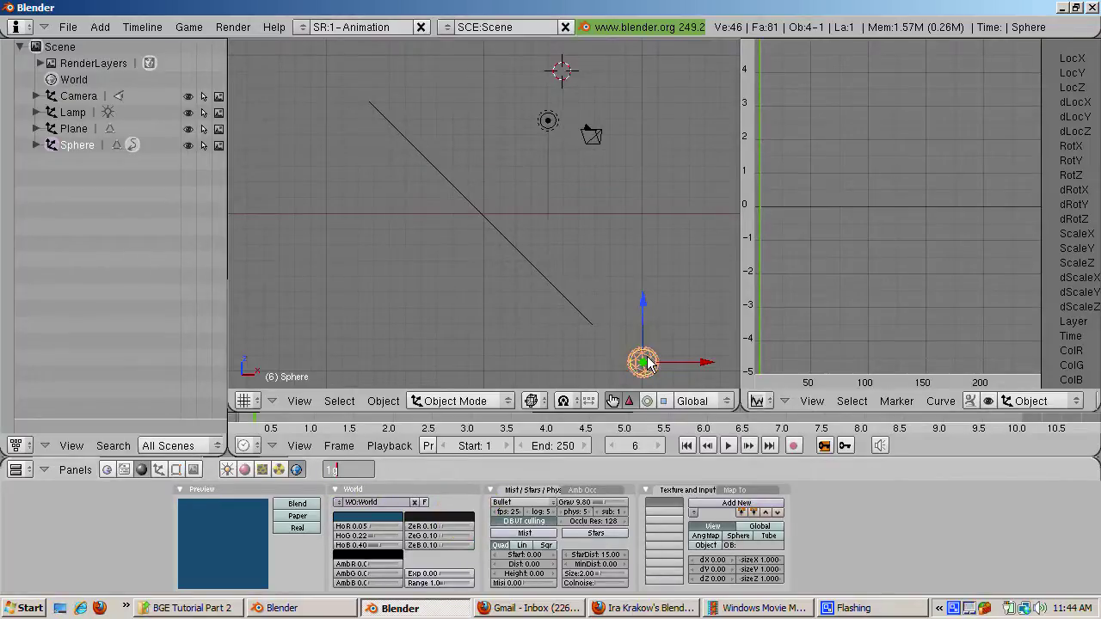
At frame 1, move the sphere back to the top of the slope.
{"action": "key", "text": "Return"}
{"action": "key", "text": "g"}
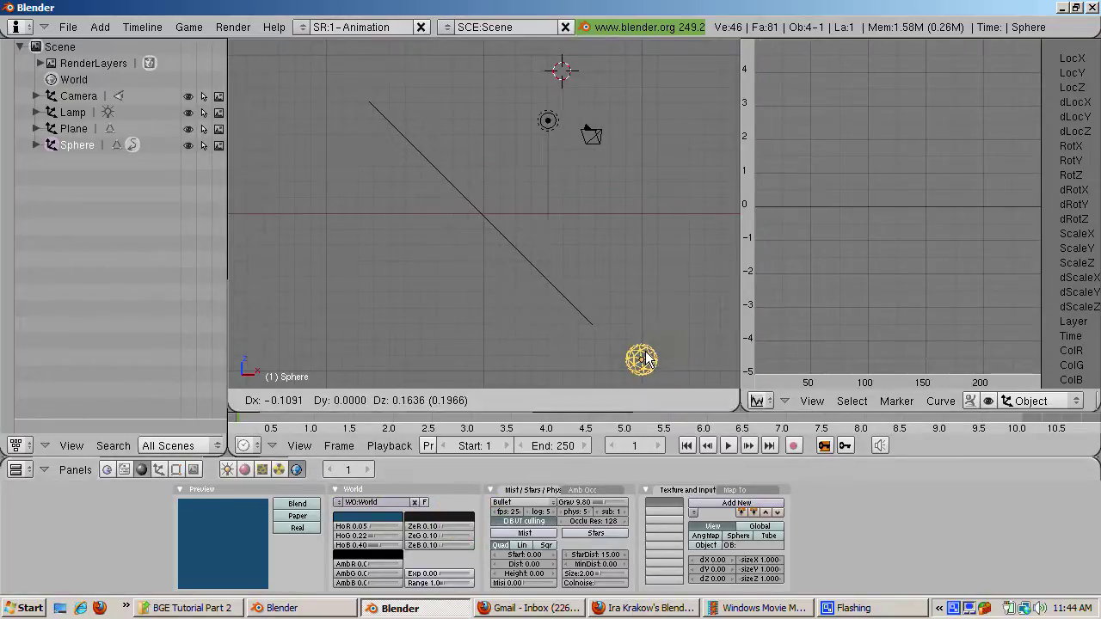
{"action": "left_click", "coordinate": [508, 87]}
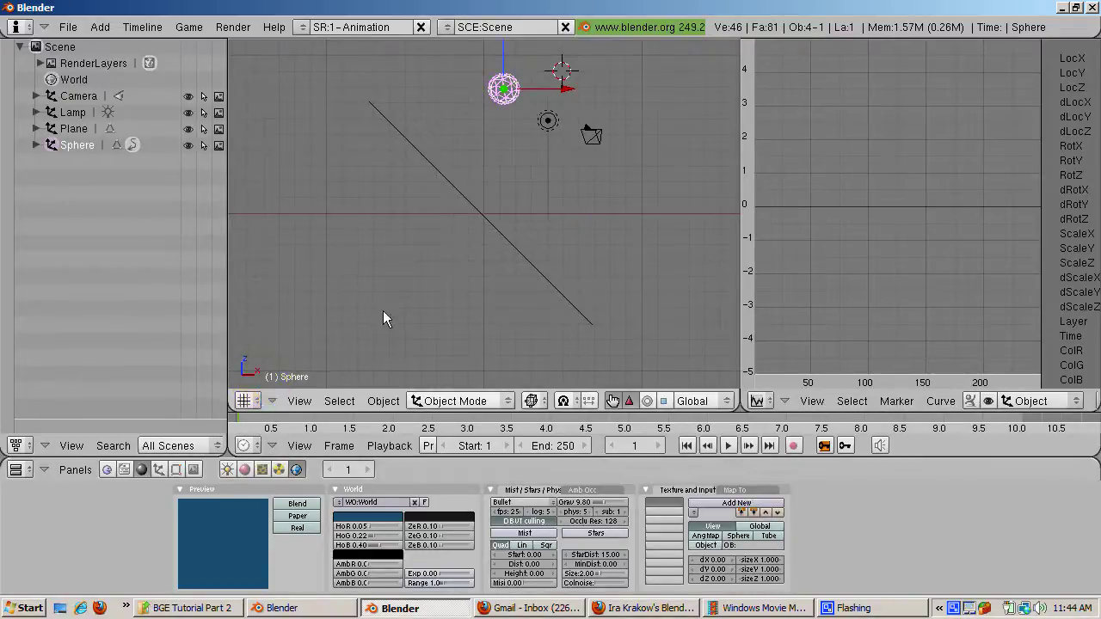
{"action": "left_click", "coordinate": [500, 90]}
Turn on Record Game Physics to IPO in the Game menu.
{"action": "left_click", "coordinate": [189, 27]}
{"action": "left_click", "coordinate": [196, 102]}
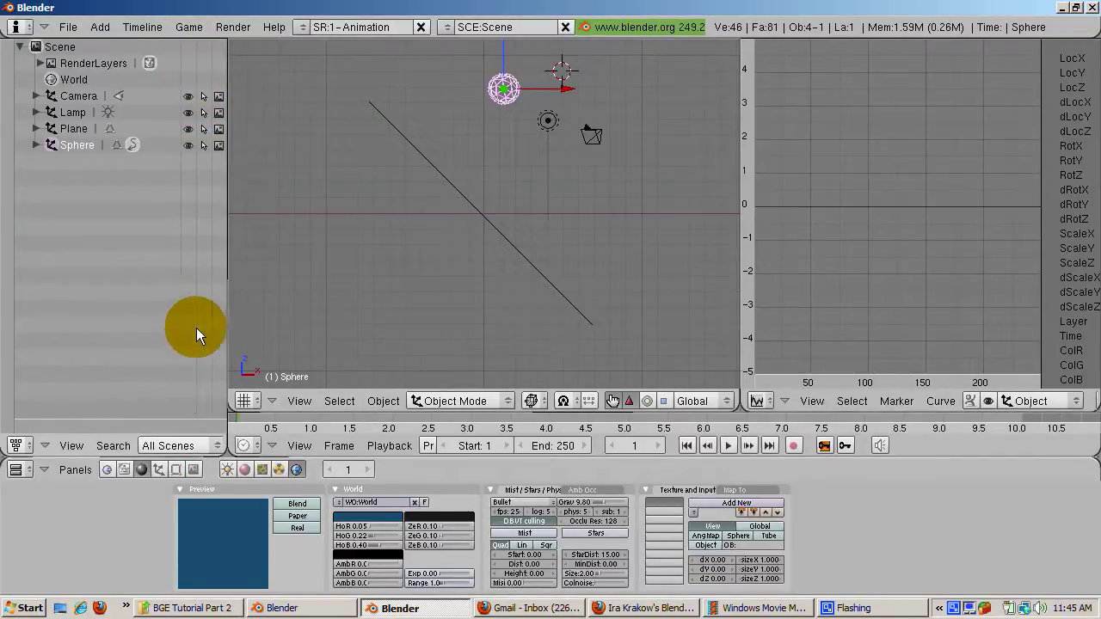
{"action": "left_click", "coordinate": [291, 284]}
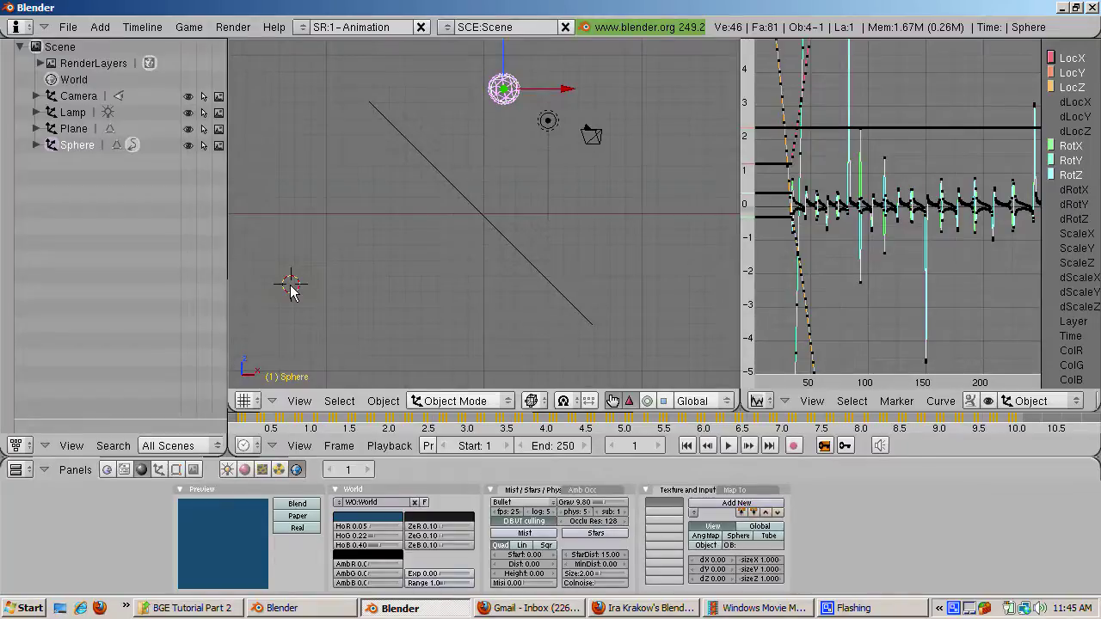
Play back the sphere's recorded motion, then raise the world gravity from 9.8 to 16.
{"action": "key", "text": "alt+a"}
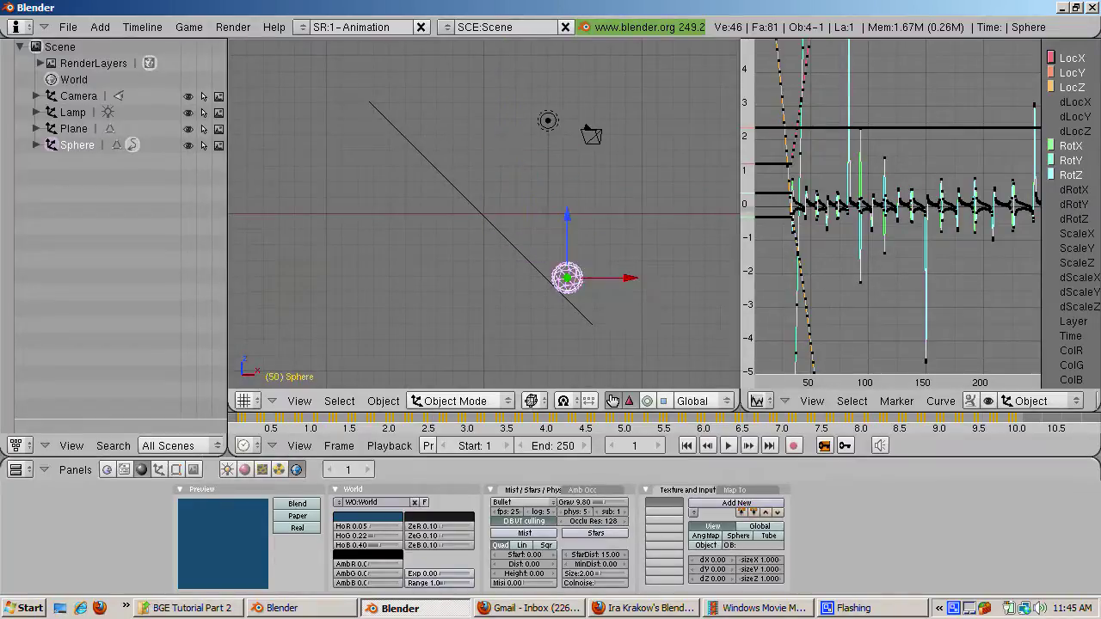
{"action": "key", "text": "Escape"}
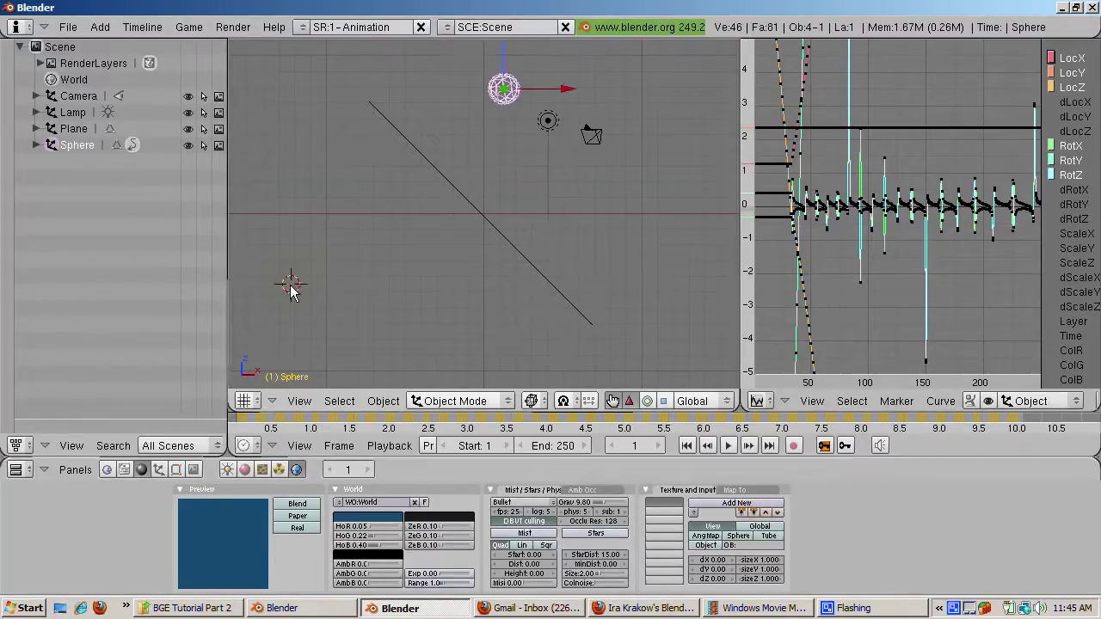
{"action": "left_click", "coordinate": [581, 505]}
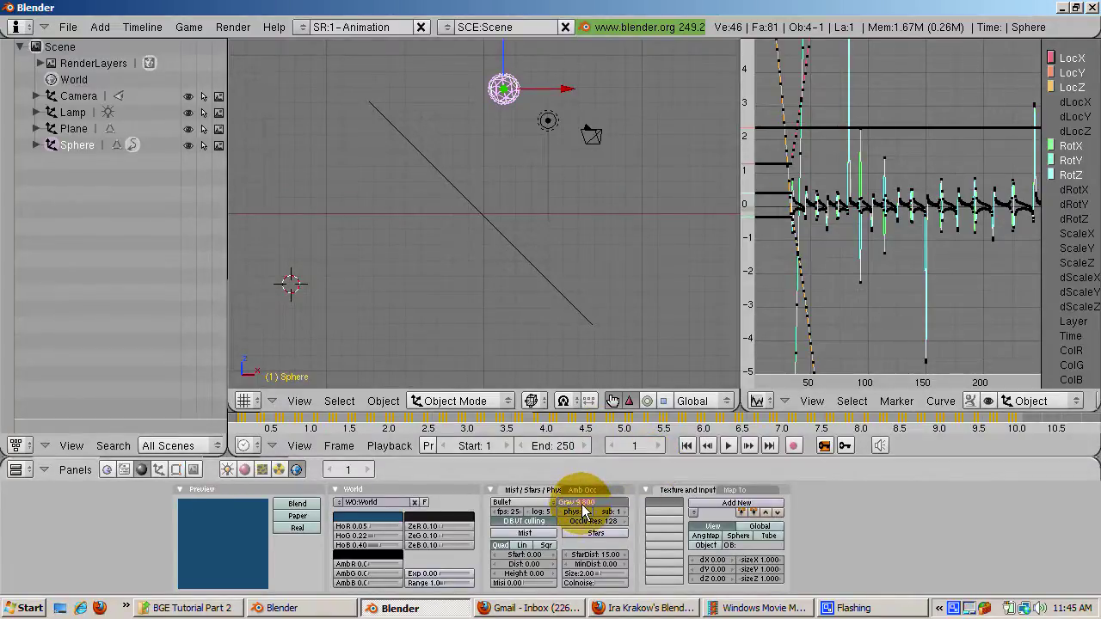
{"action": "type", "text": "16"}
{"action": "key", "text": "Return"}
Place the 3D cursor near the slope top, jump to frame 37, and select all IPO curves.
{"action": "right_click_drag", "start_coordinate": [504, 90], "coordinate": [511, 112]}
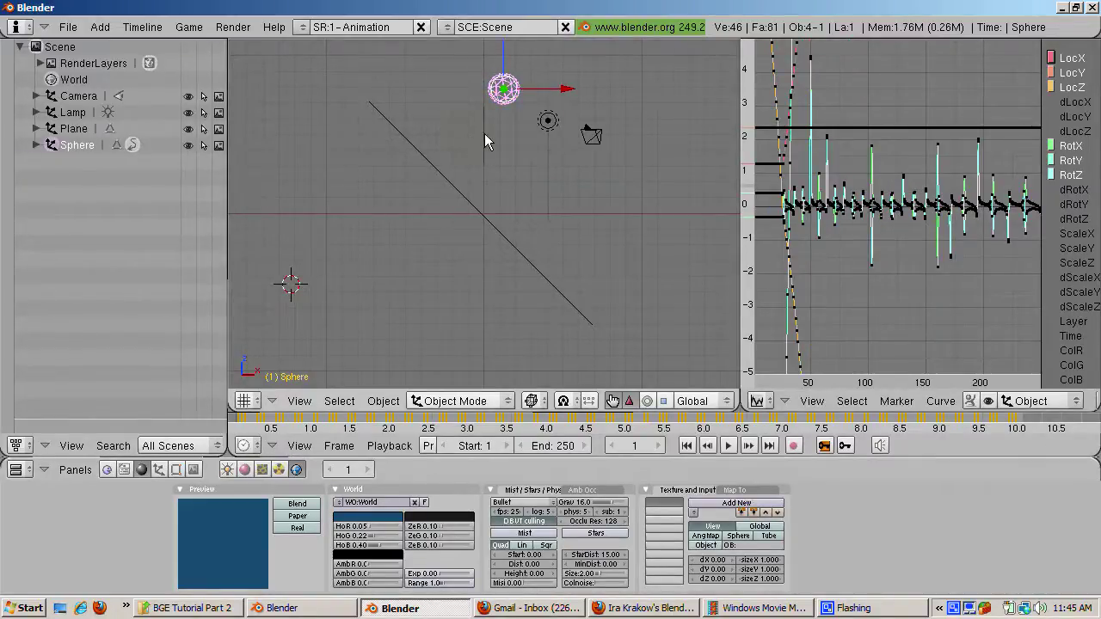
{"action": "left_click", "coordinate": [492, 139]}
{"action": "left_click", "coordinate": [793, 203]}
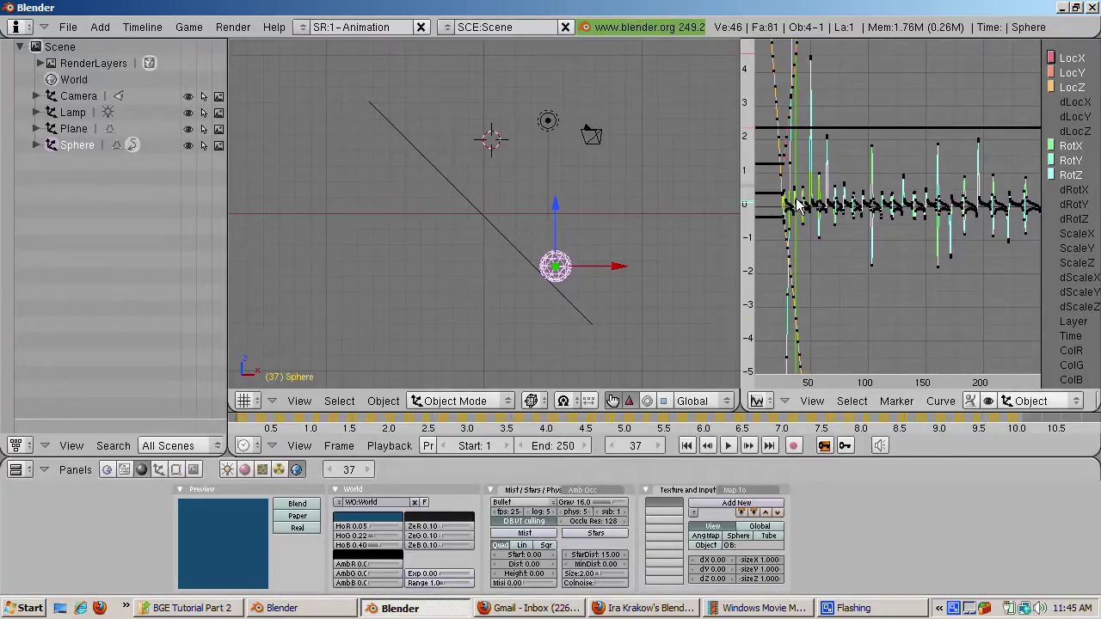
{"action": "key", "text": "a"}
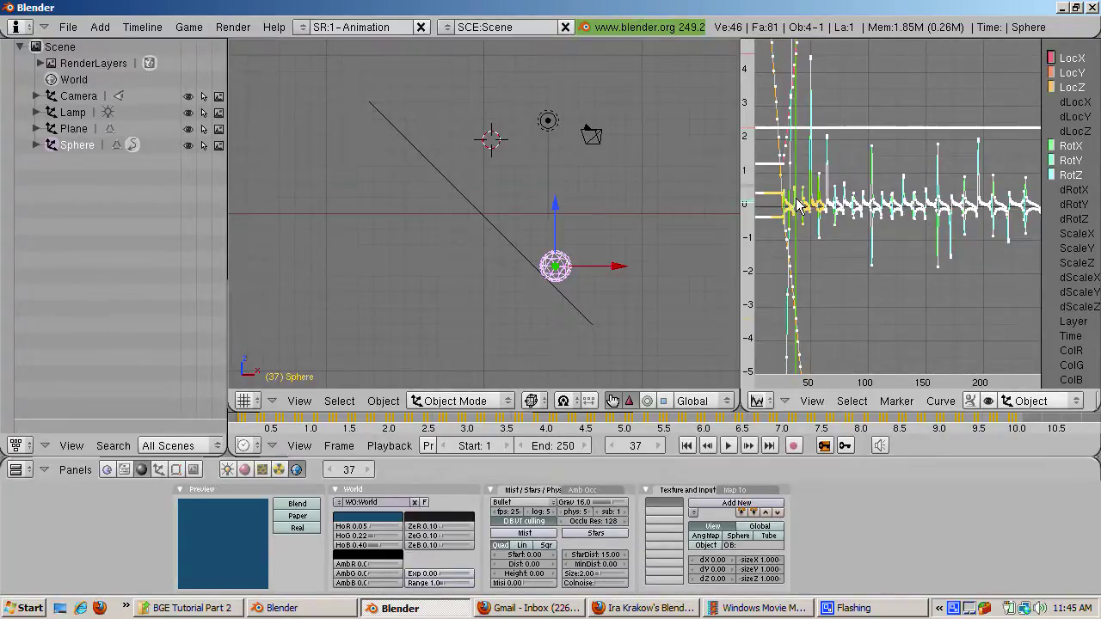
Erase the selected IPO curves and set the current frame back to 1.
{"action": "key", "text": "x"}
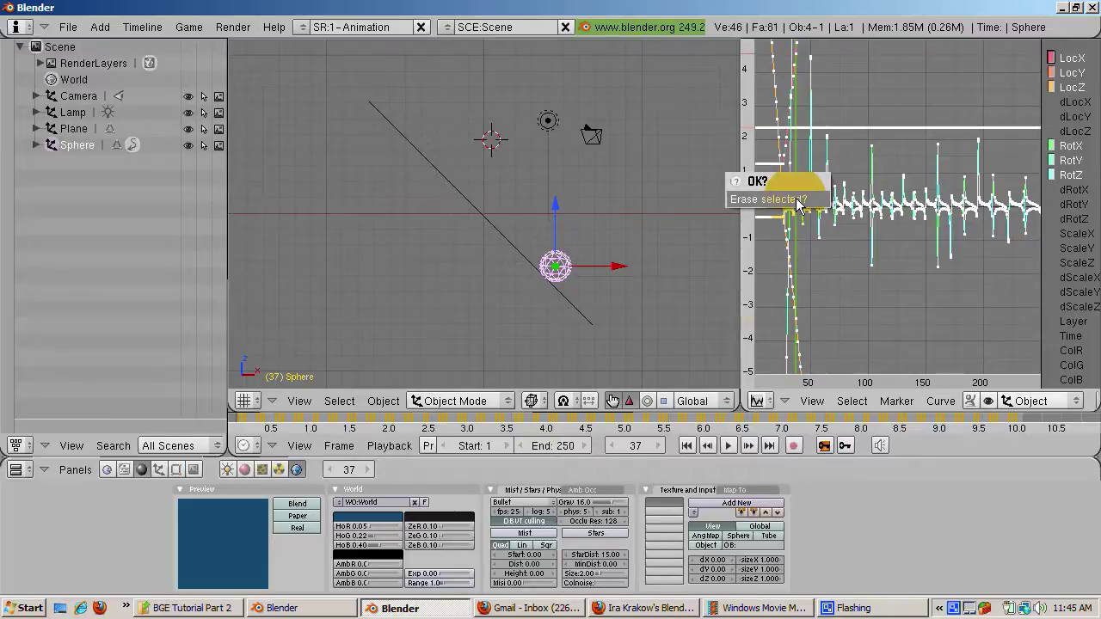
{"action": "left_click", "coordinate": [799, 201]}
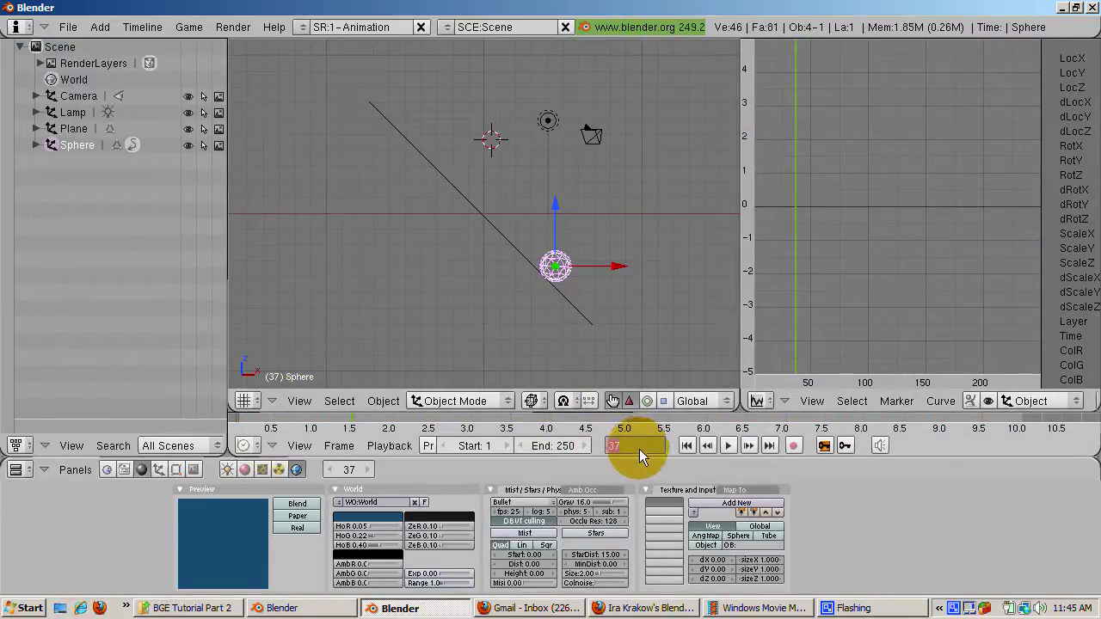
{"action": "type", "text": "1"}
{"action": "key", "text": "Return"}
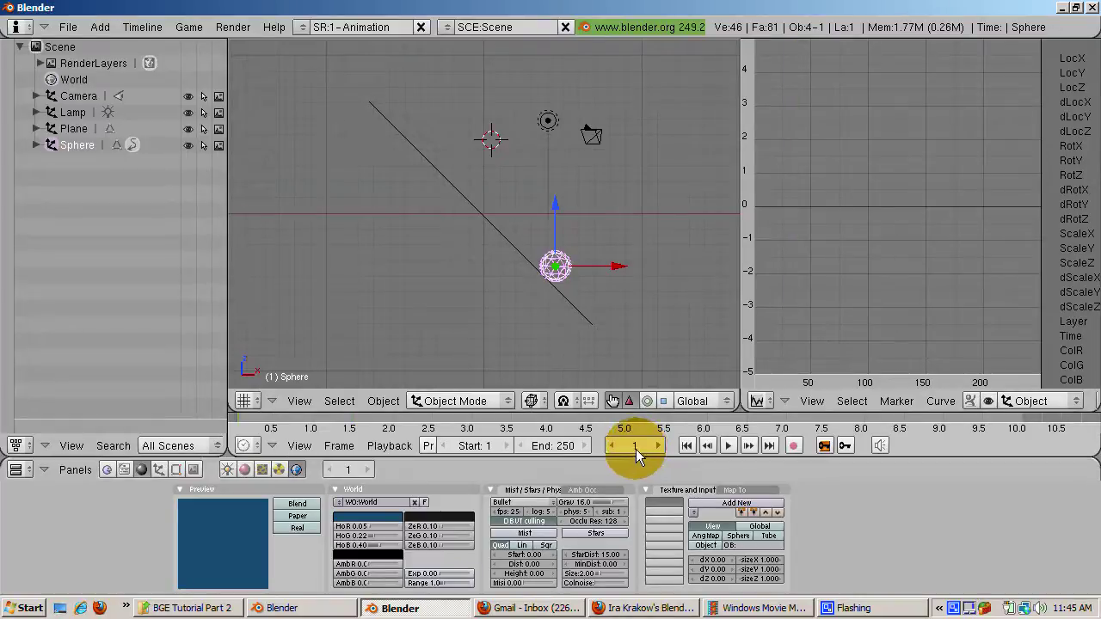
Move the sphere near the top of the slope and insert a LocRot keyframe at frame 1.
{"action": "key", "text": "g"}
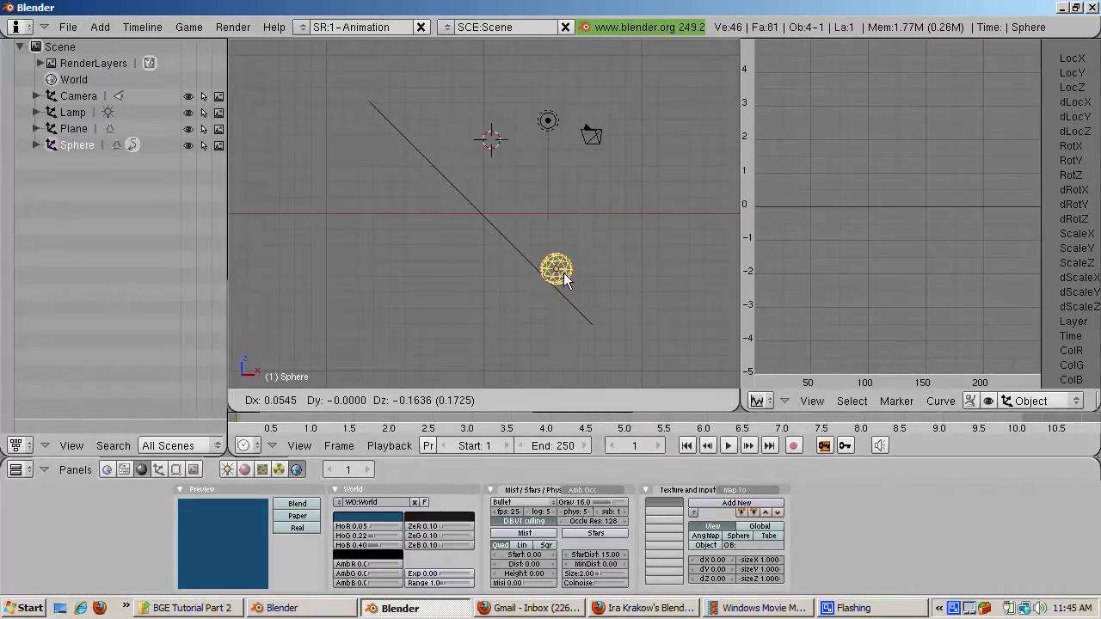
{"action": "left_click", "coordinate": [537, 170]}
{"action": "key", "text": "i"}
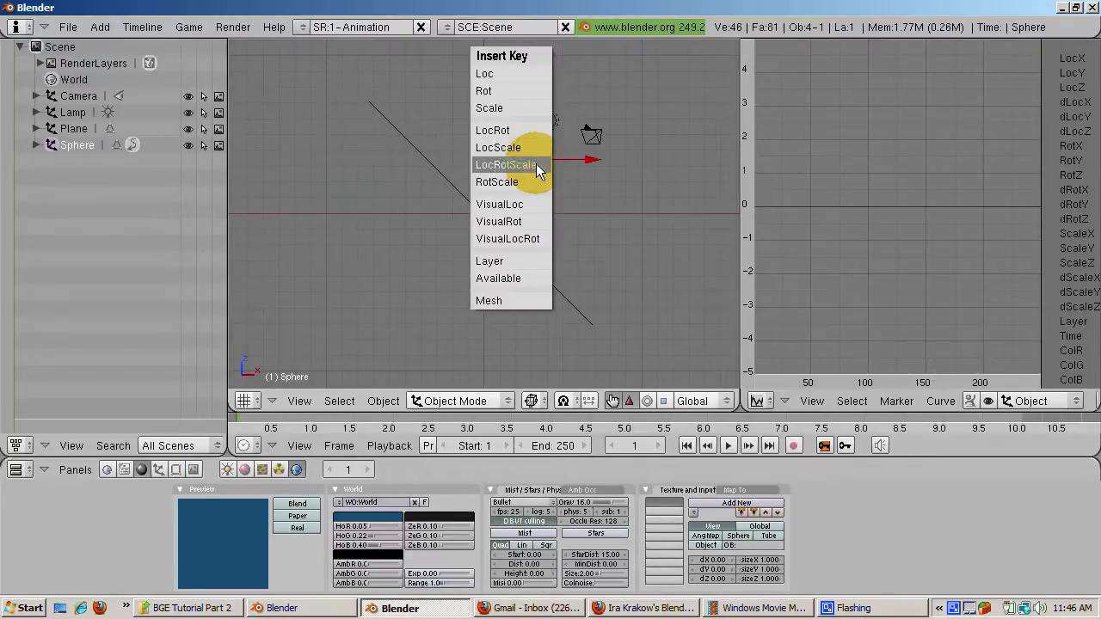
{"action": "left_click", "coordinate": [534, 134]}
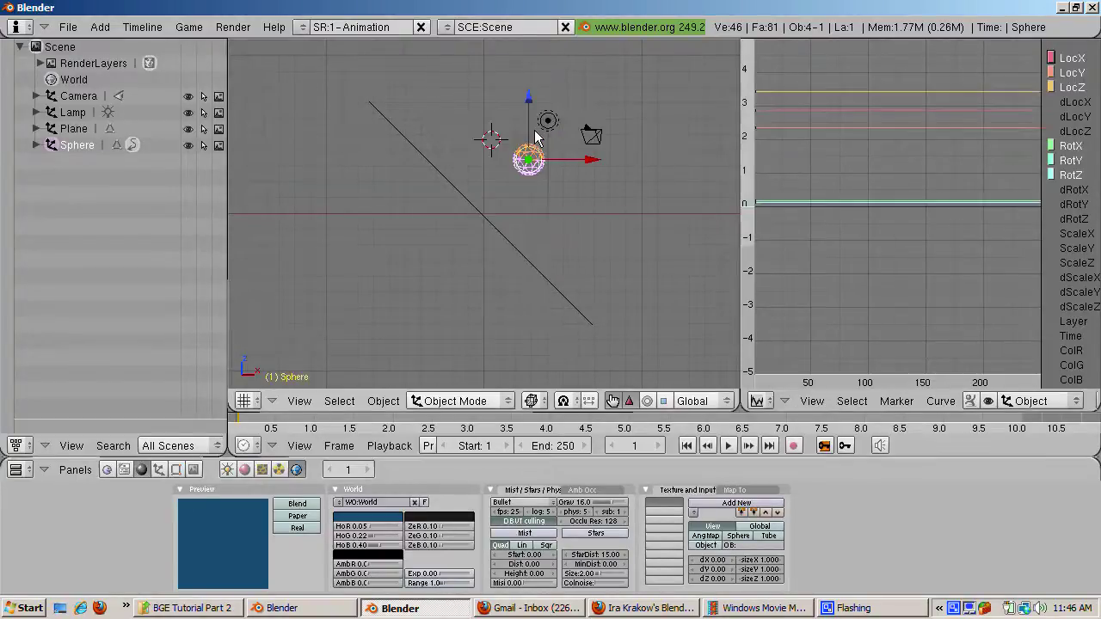
{"action": "left_click", "coordinate": [546, 484]}
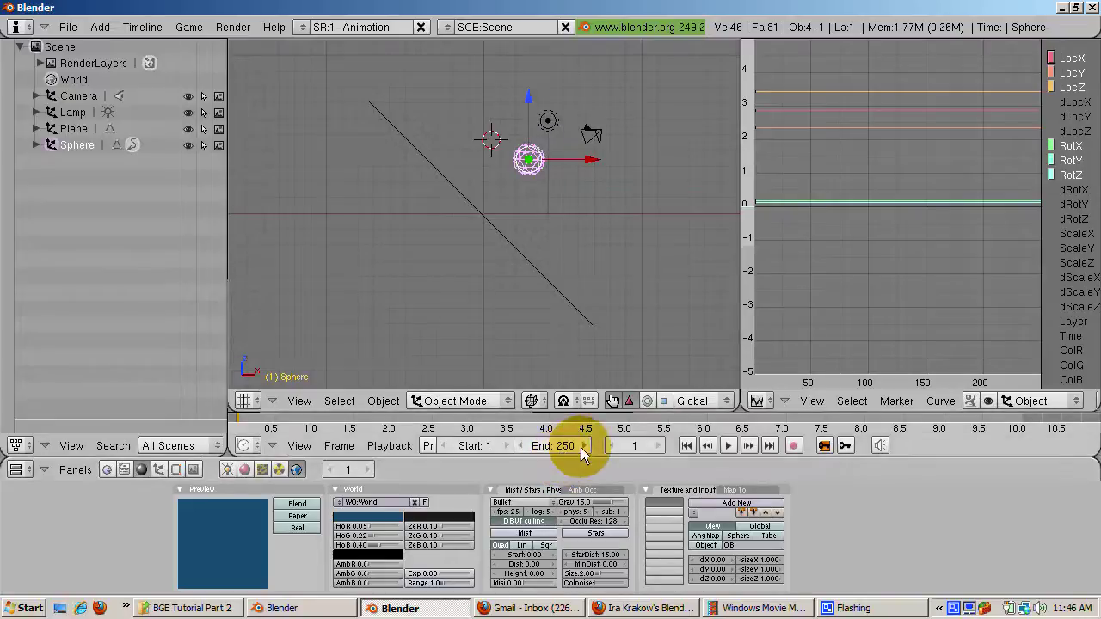
At frame 100, move the sphere up and to the right and insert a LocRot keyframe.
{"action": "left_click", "coordinate": [635, 444]}
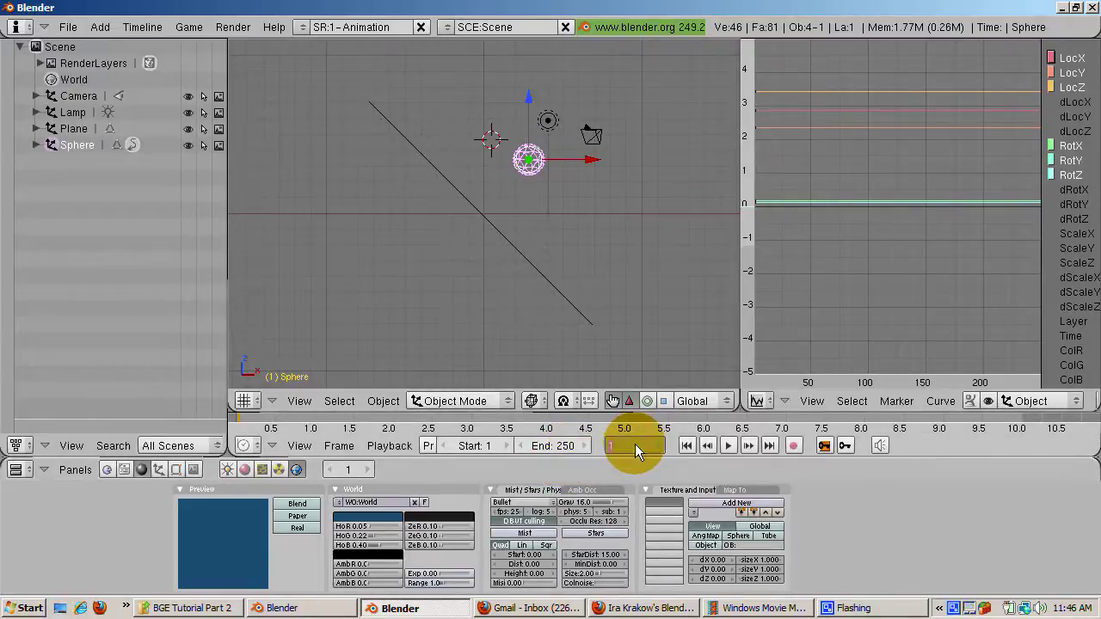
{"action": "type", "text": "100"}
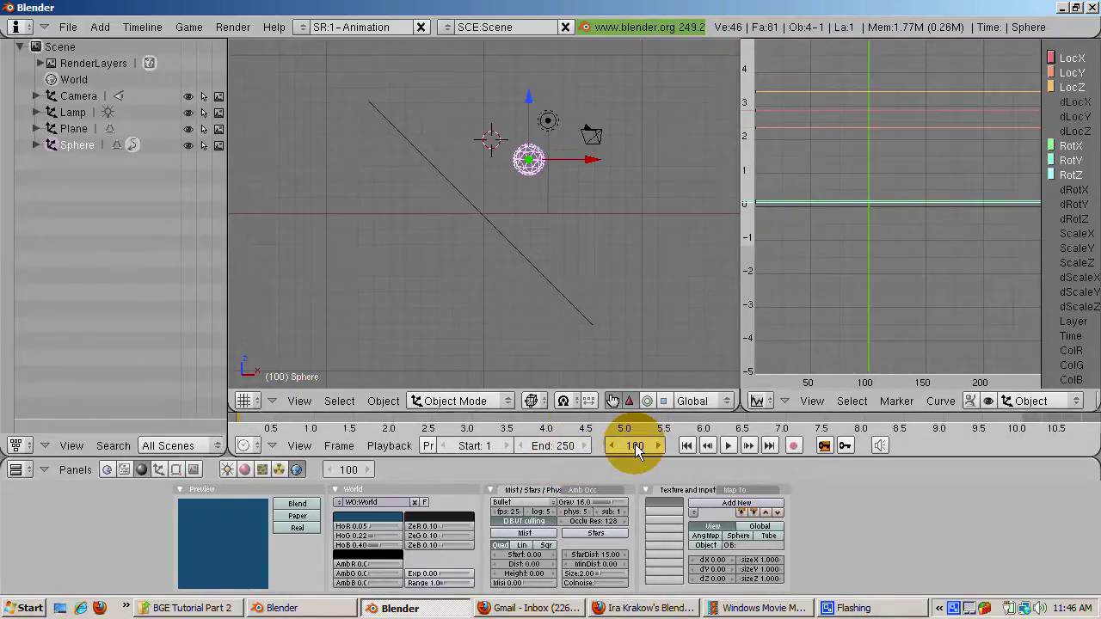
{"action": "key", "text": "Return"}
{"action": "right_click", "coordinate": [532, 162]}
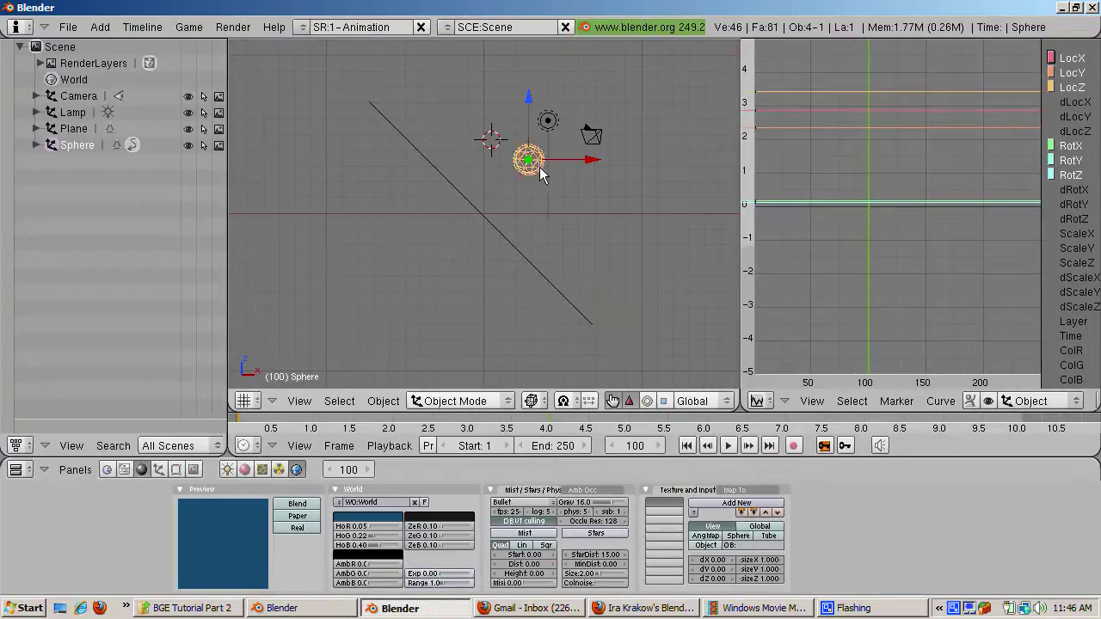
{"action": "key", "text": "g"}
{"action": "left_click", "coordinate": [640, 138]}
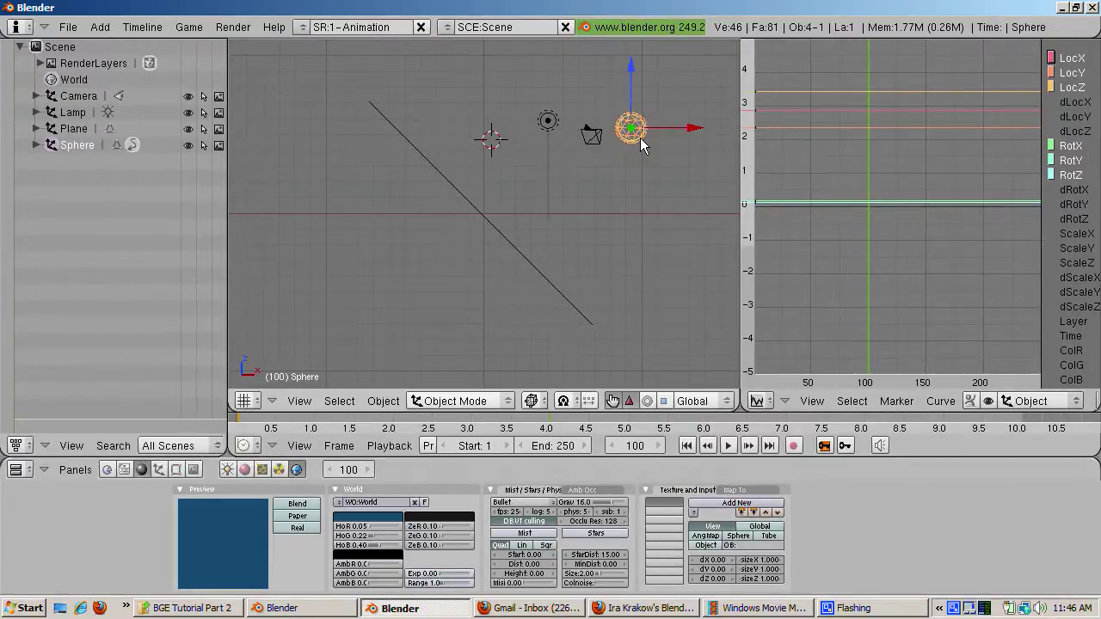
{"action": "key", "text": "i"}
{"action": "left_click", "coordinate": [640, 140]}
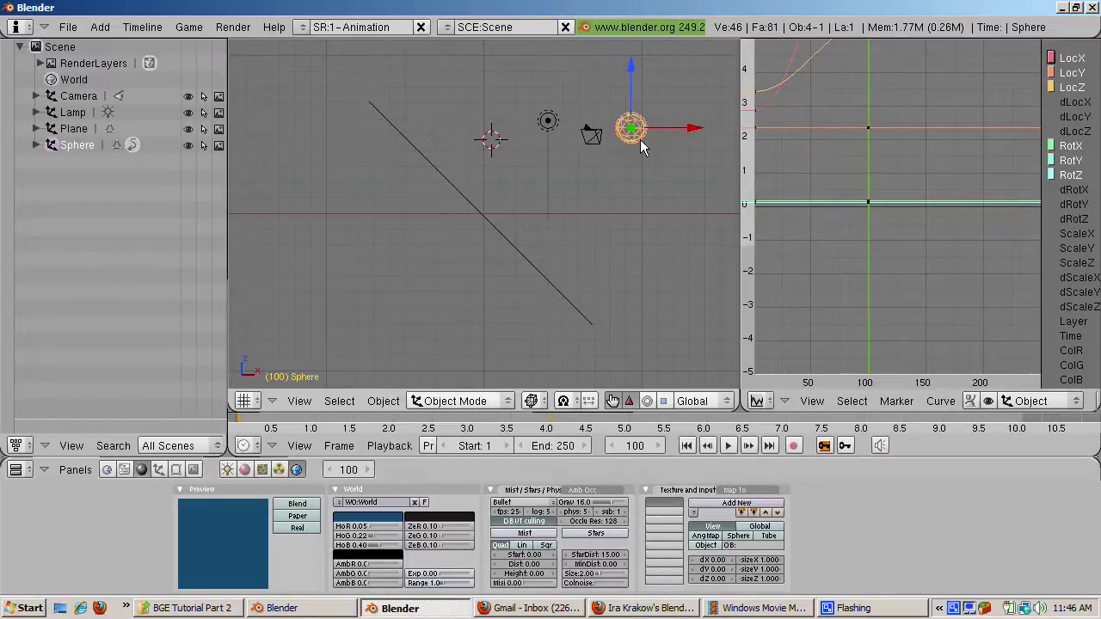
Reset the current frame to 1.
{"action": "left_click", "coordinate": [639, 445]}
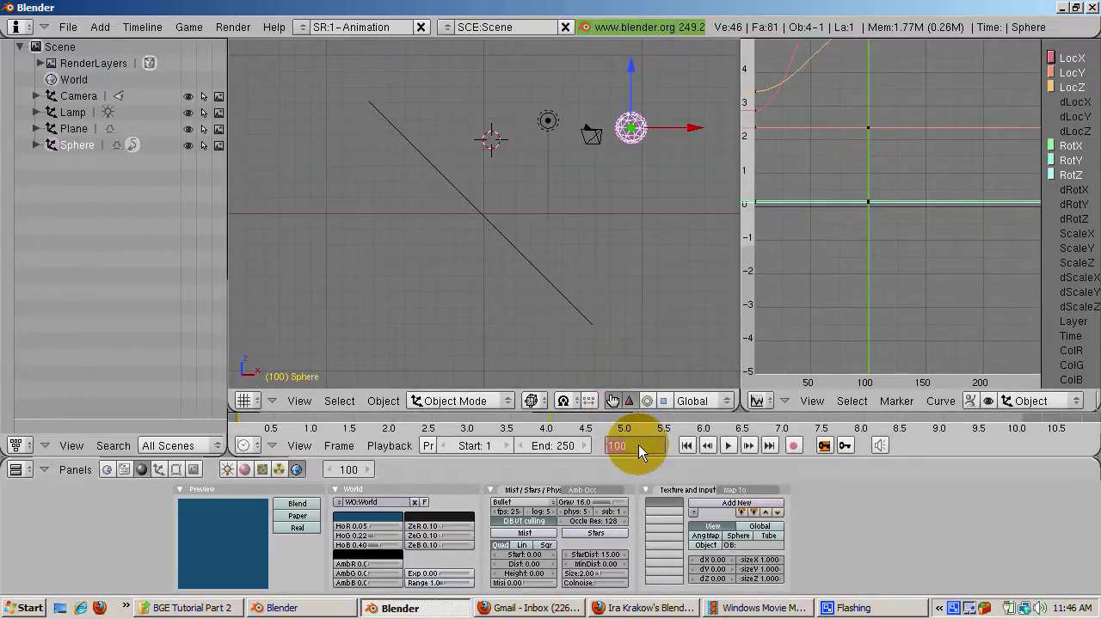
{"action": "type", "text": "1"}
{"action": "key", "text": "Return"}
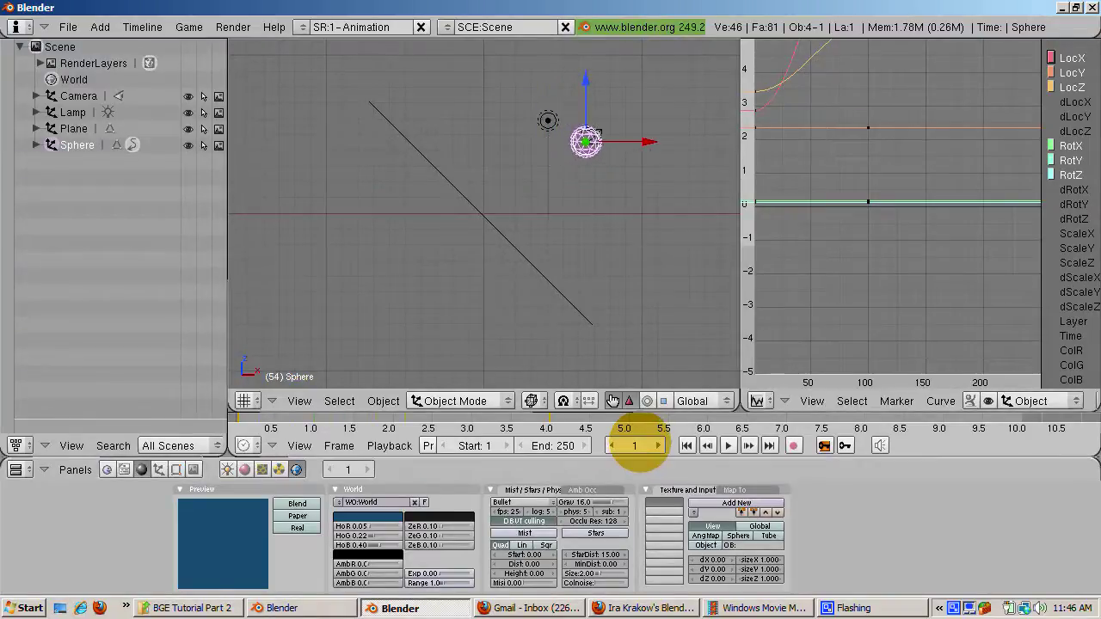
{"action": "key", "text": "Escape"}
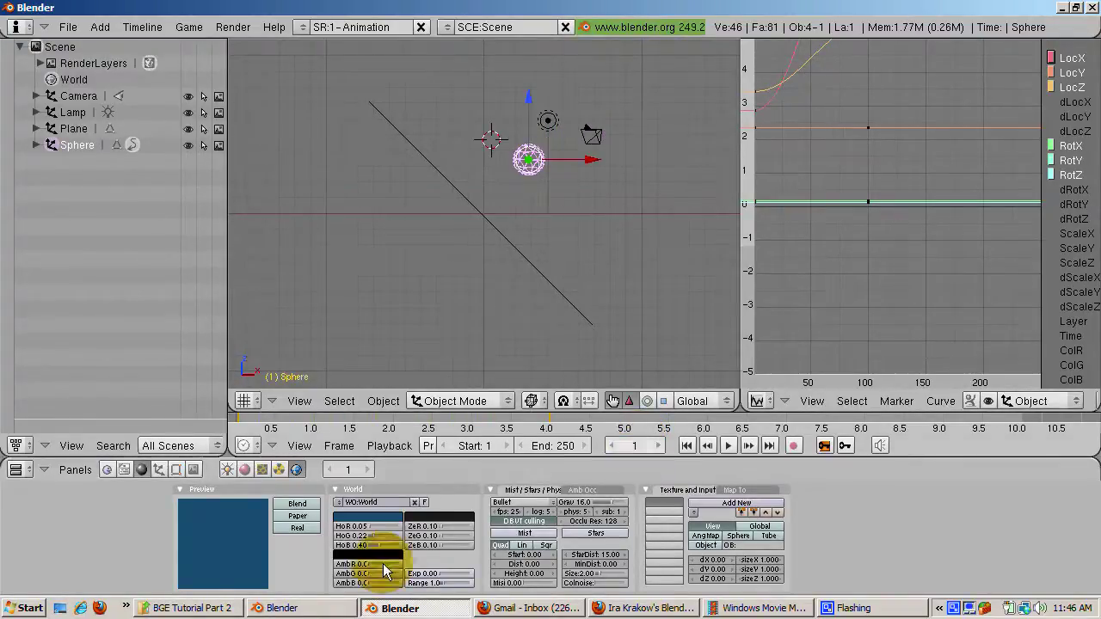
In the Logic buttons, add an Always sensor, AND controller and actuator, linking sensor to controller.
{"action": "left_click", "coordinate": [106, 468]}
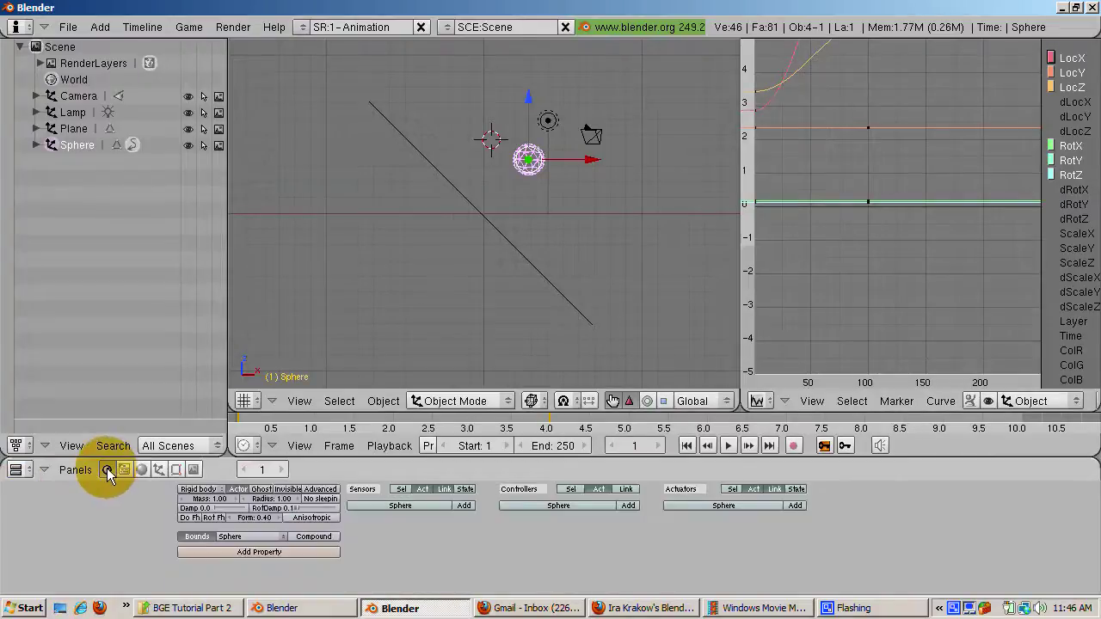
{"action": "left_click", "coordinate": [464, 506]}
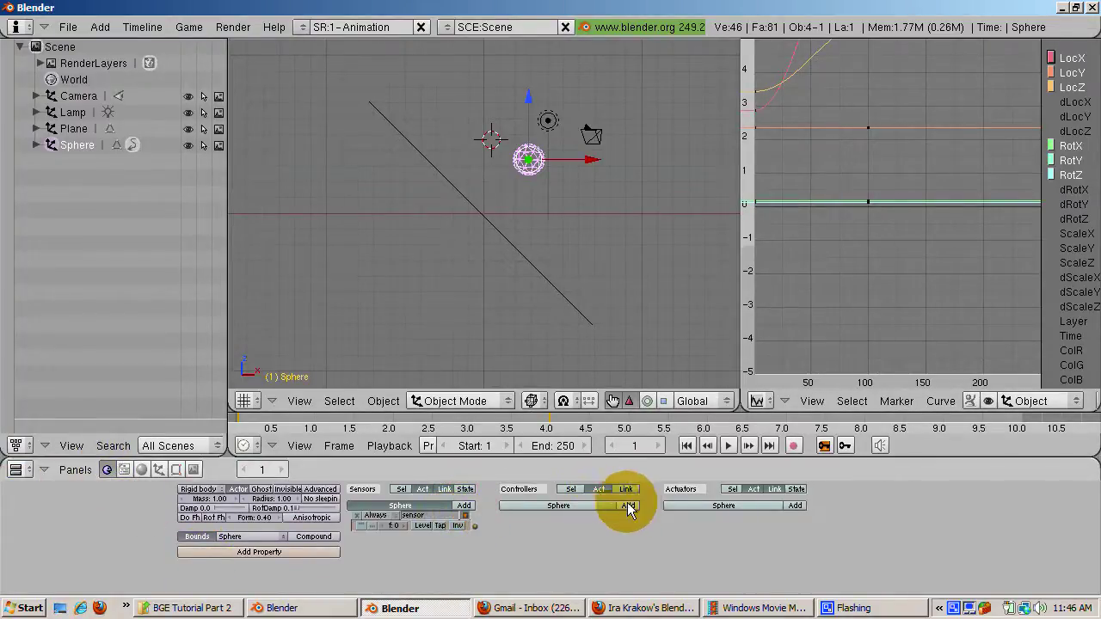
{"action": "left_click", "coordinate": [628, 505]}
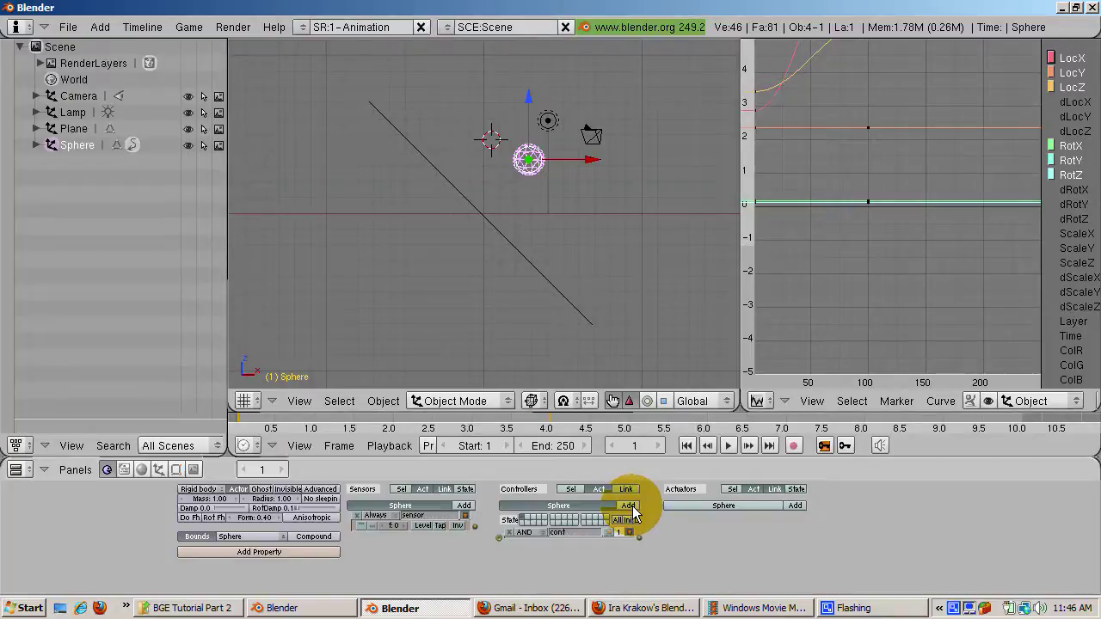
{"action": "left_click", "coordinate": [794, 506]}
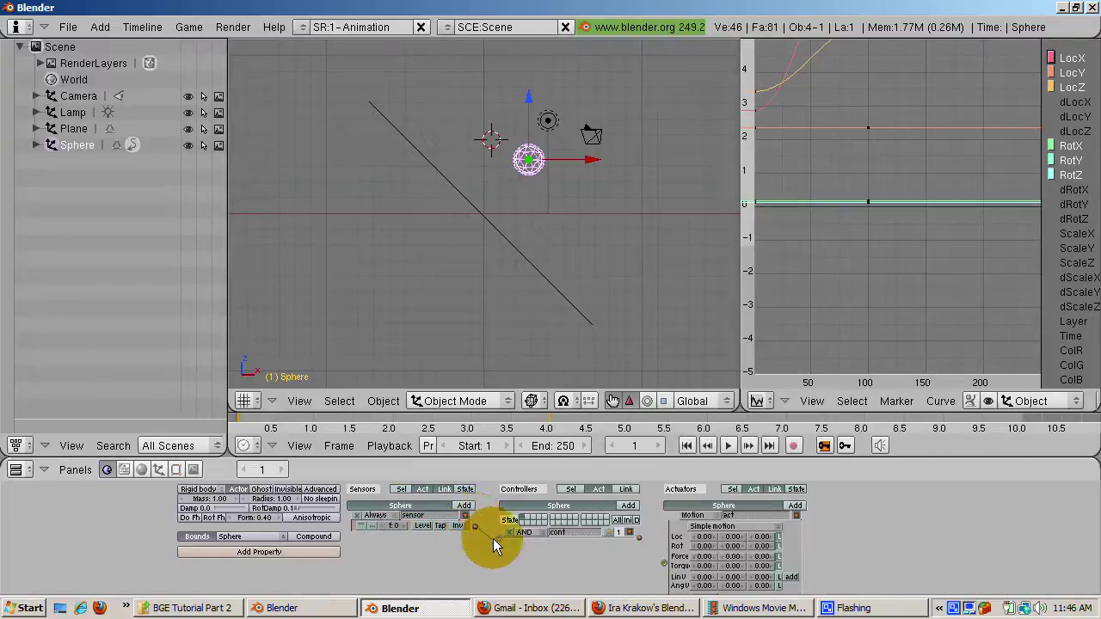
{"action": "left_click_drag", "start_coordinate": [498, 544], "coordinate": [499, 537]}
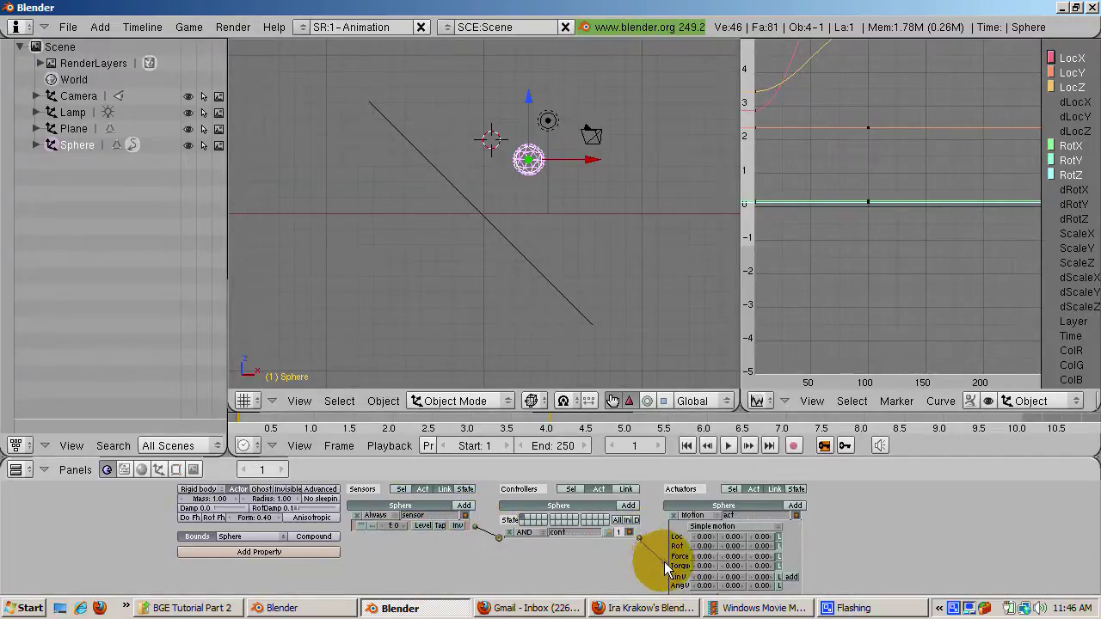
Make the actuator an Ipo actuator with end frame 100.
{"action": "left_click", "coordinate": [693, 515]}
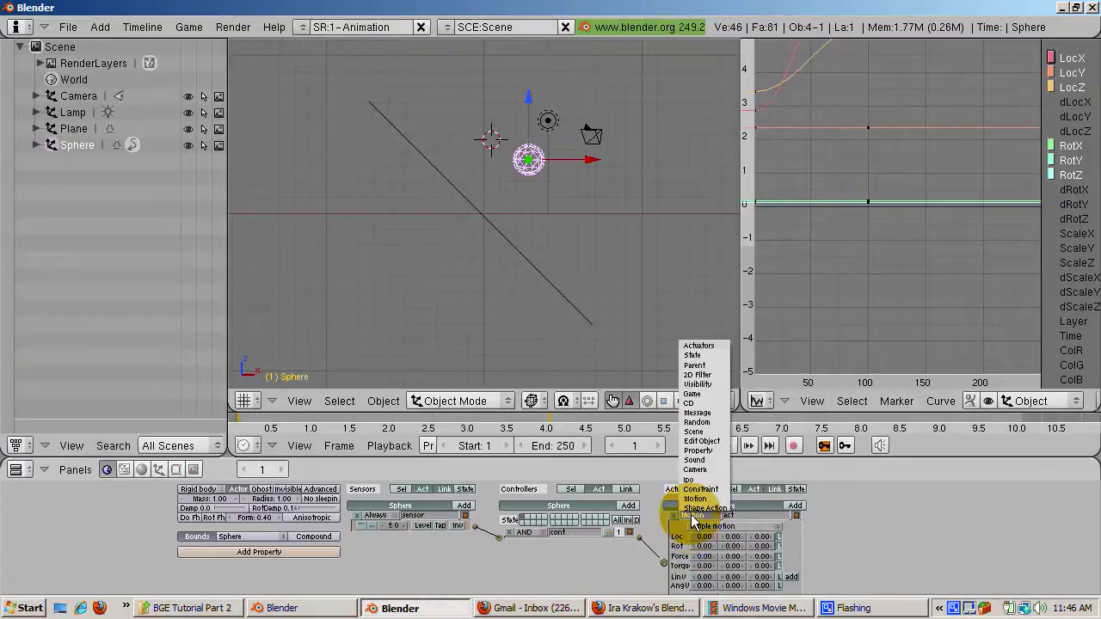
{"action": "left_click", "coordinate": [690, 479]}
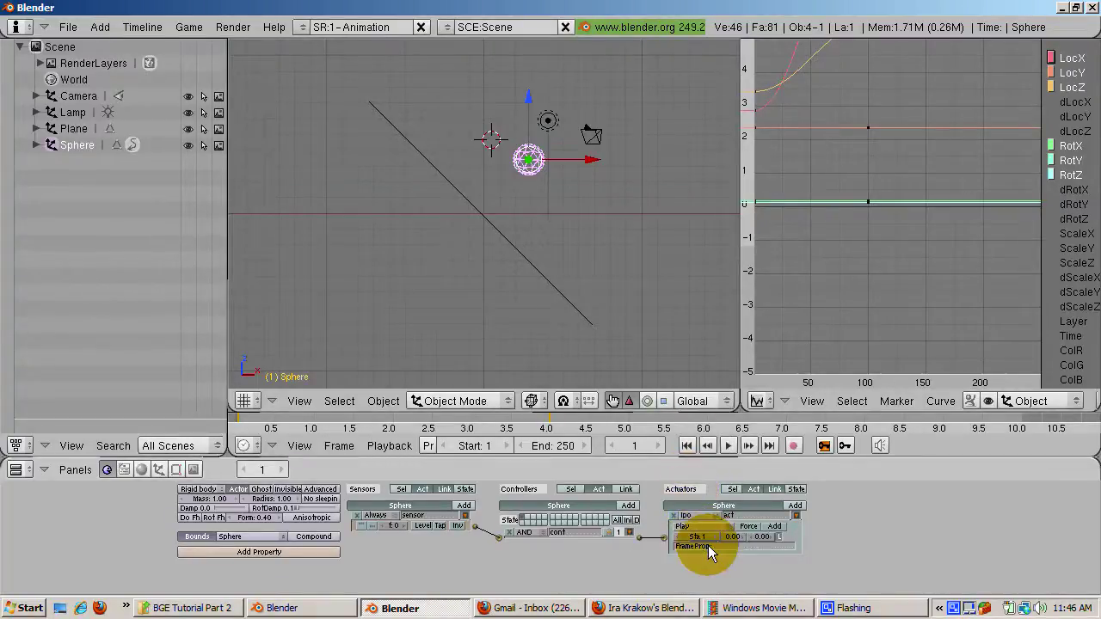
{"action": "left_click", "coordinate": [751, 537]}
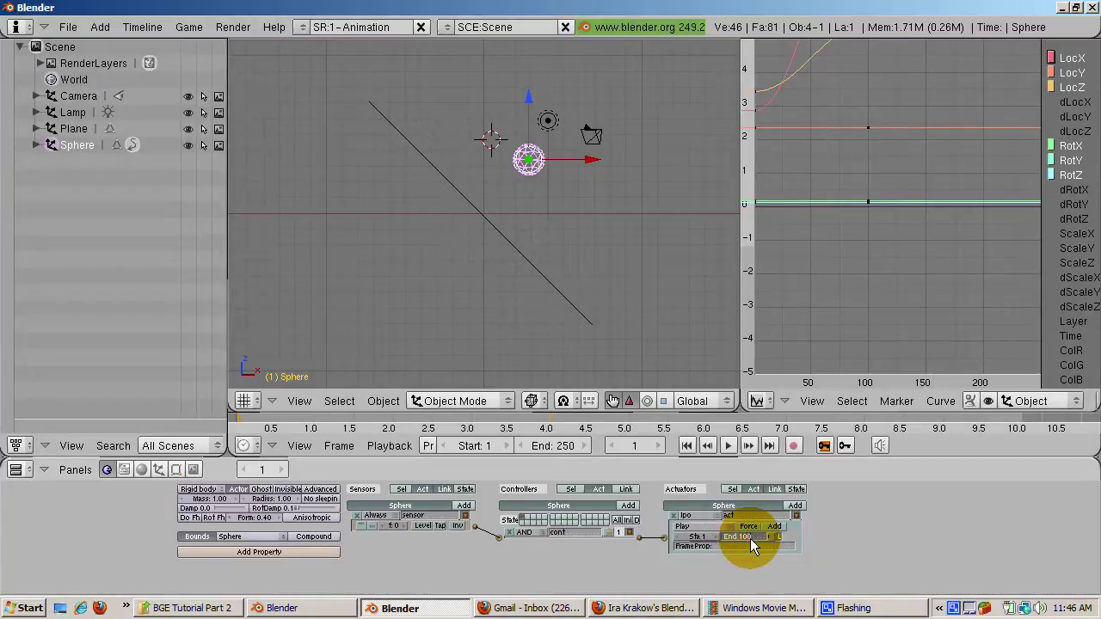
{"action": "type", "text": "00"}
{"action": "key", "text": "Return"}
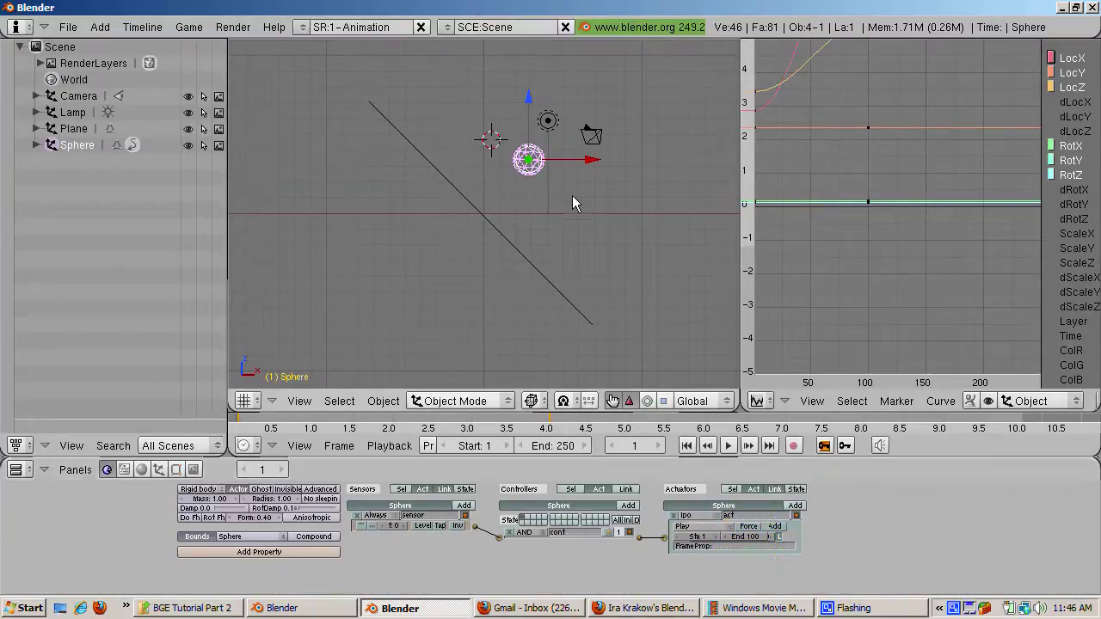
{"action": "left_click", "coordinate": [468, 84]}
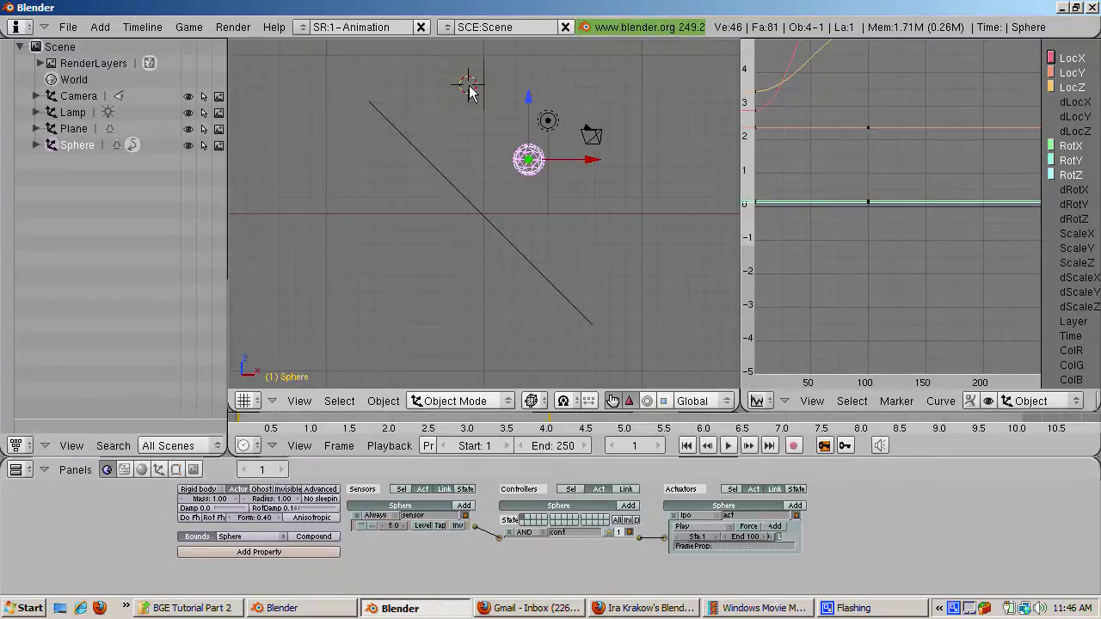
{"action": "key", "text": "p"}
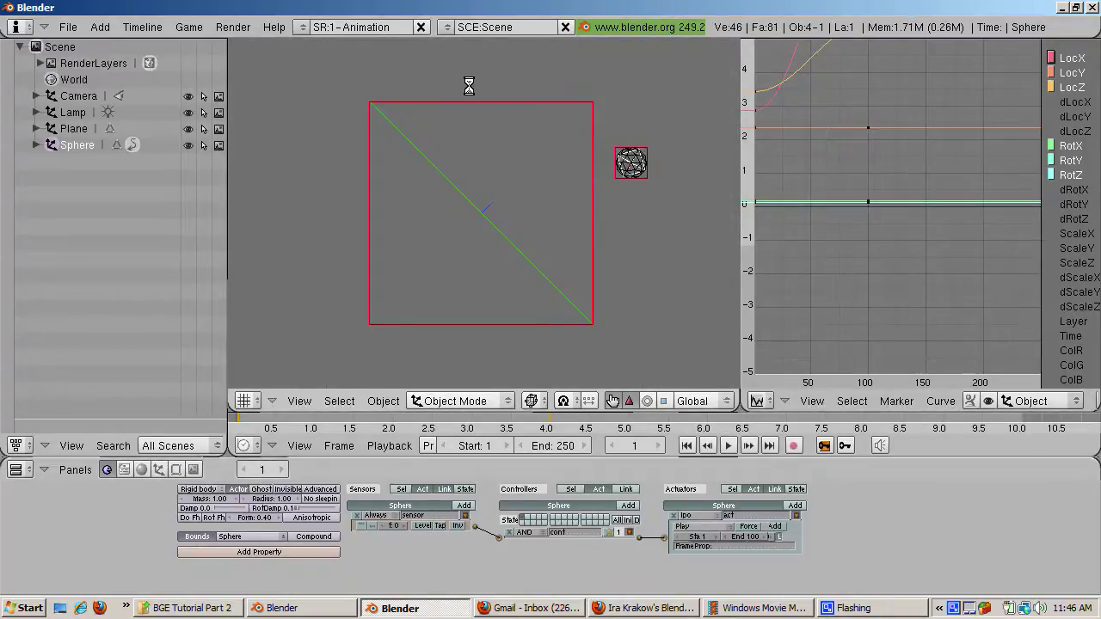
{"action": "key", "text": "Escape"}
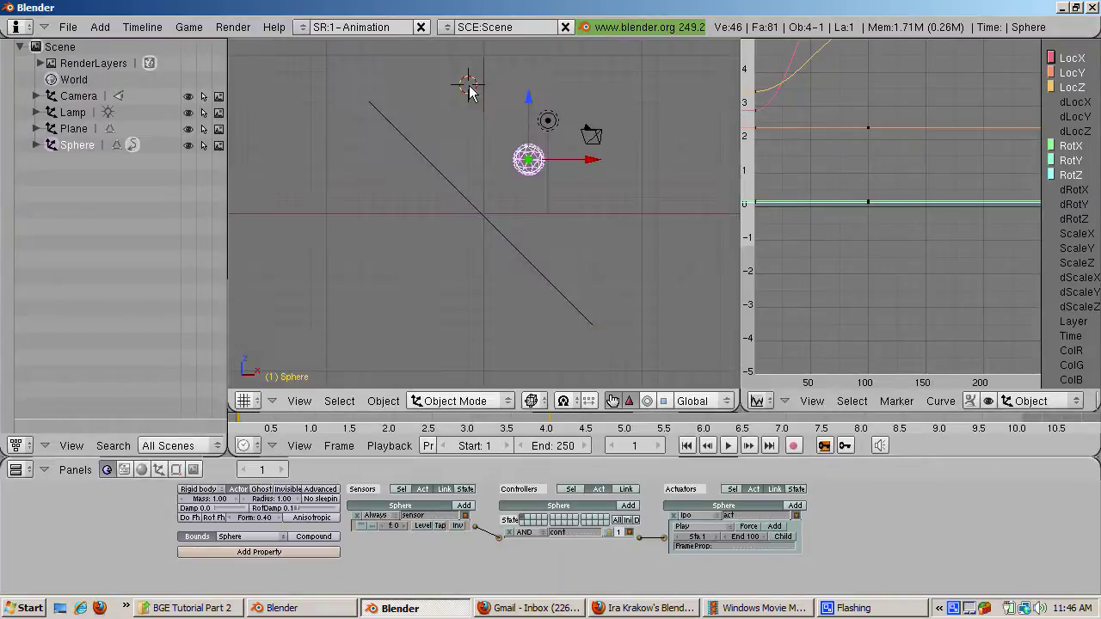
{"action": "key", "text": "p"}
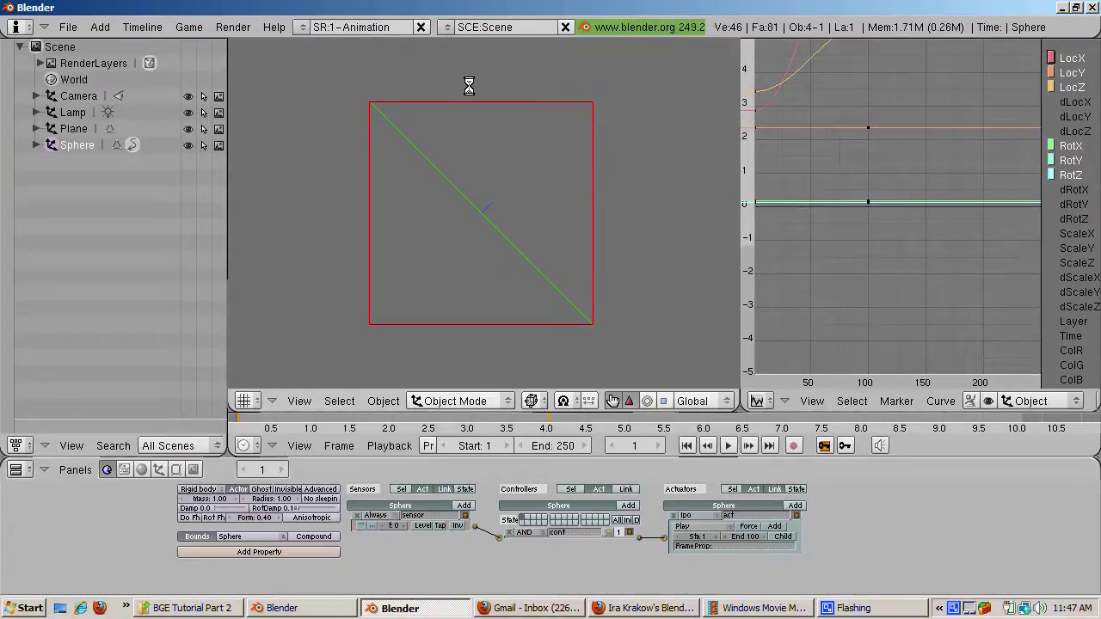
{"action": "key", "text": "Escape"}
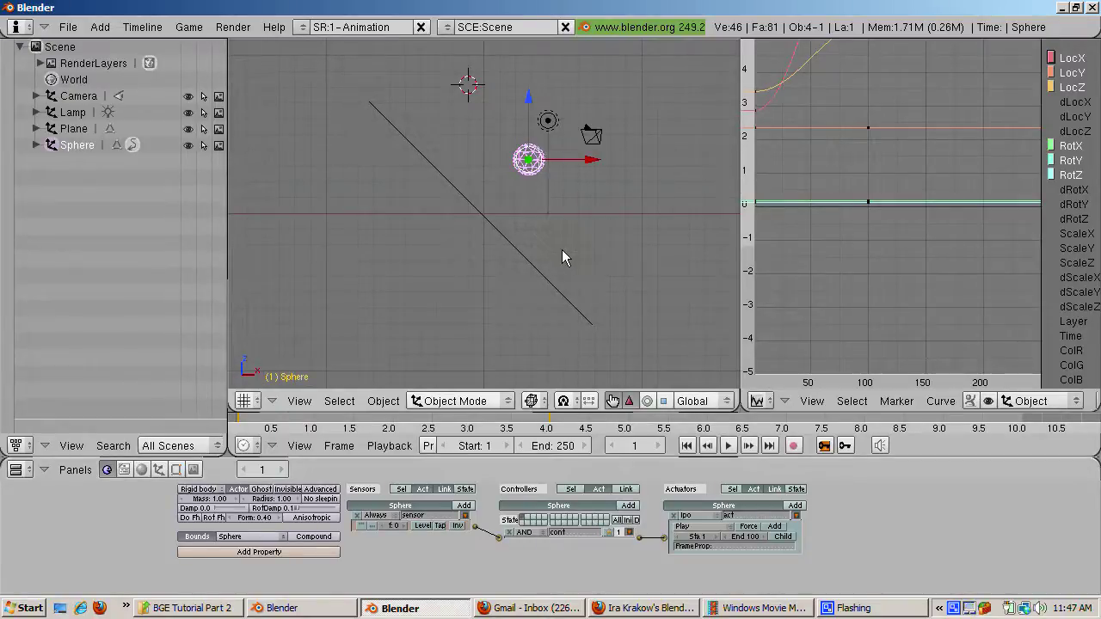
{"action": "key", "text": "alt+a"}
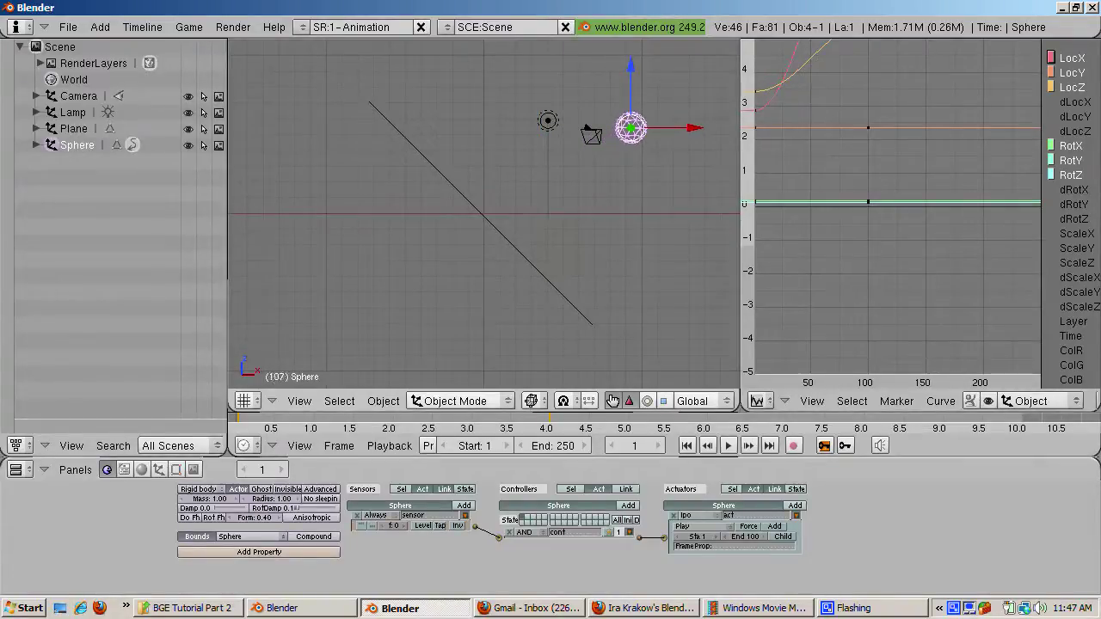
{"action": "key", "text": "Escape"}
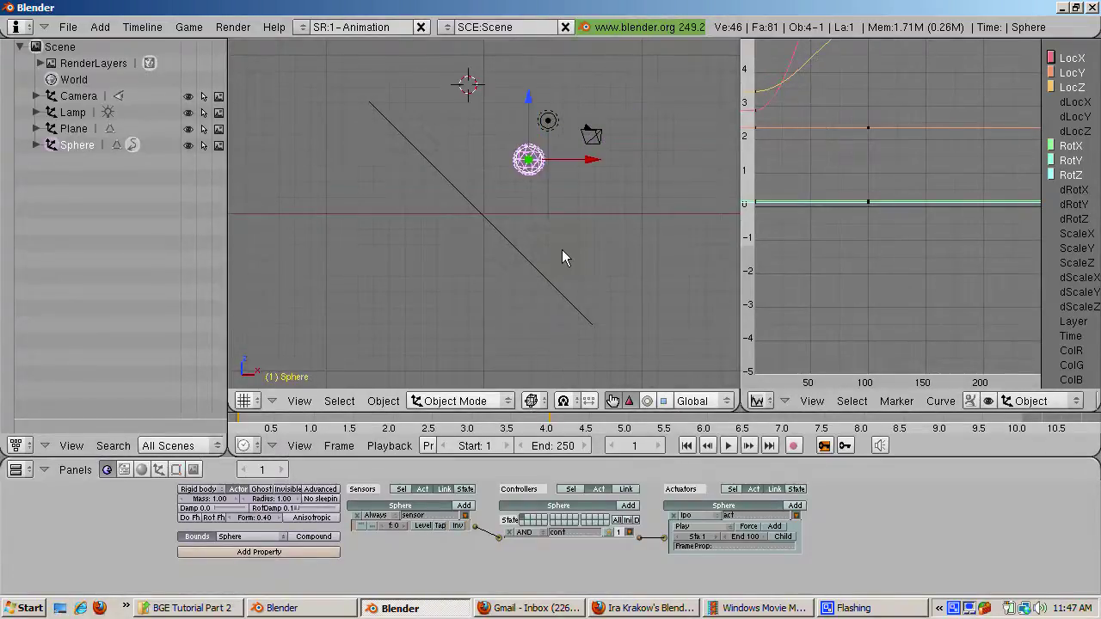